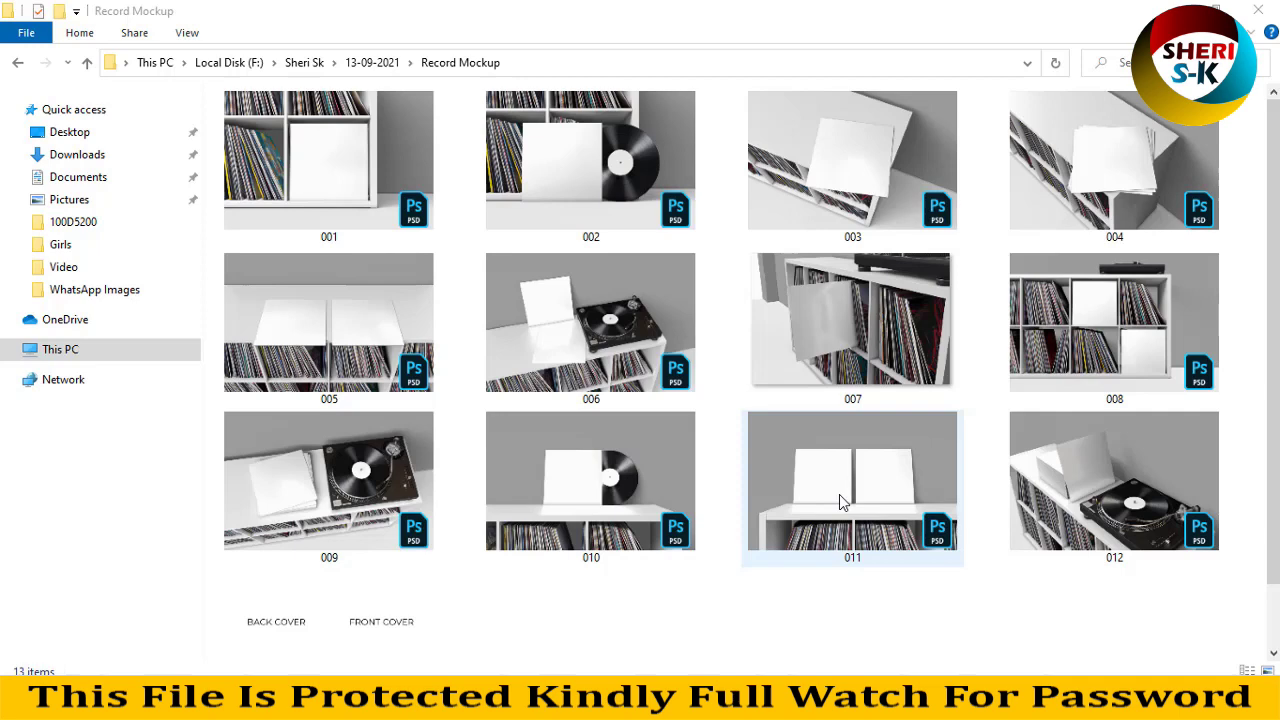
Step: Look through the mockup files 001 to 012 and the Design Template file in the Record Mockup folder
left_click(886, 343)
scroll(886, 343, "down", 1)
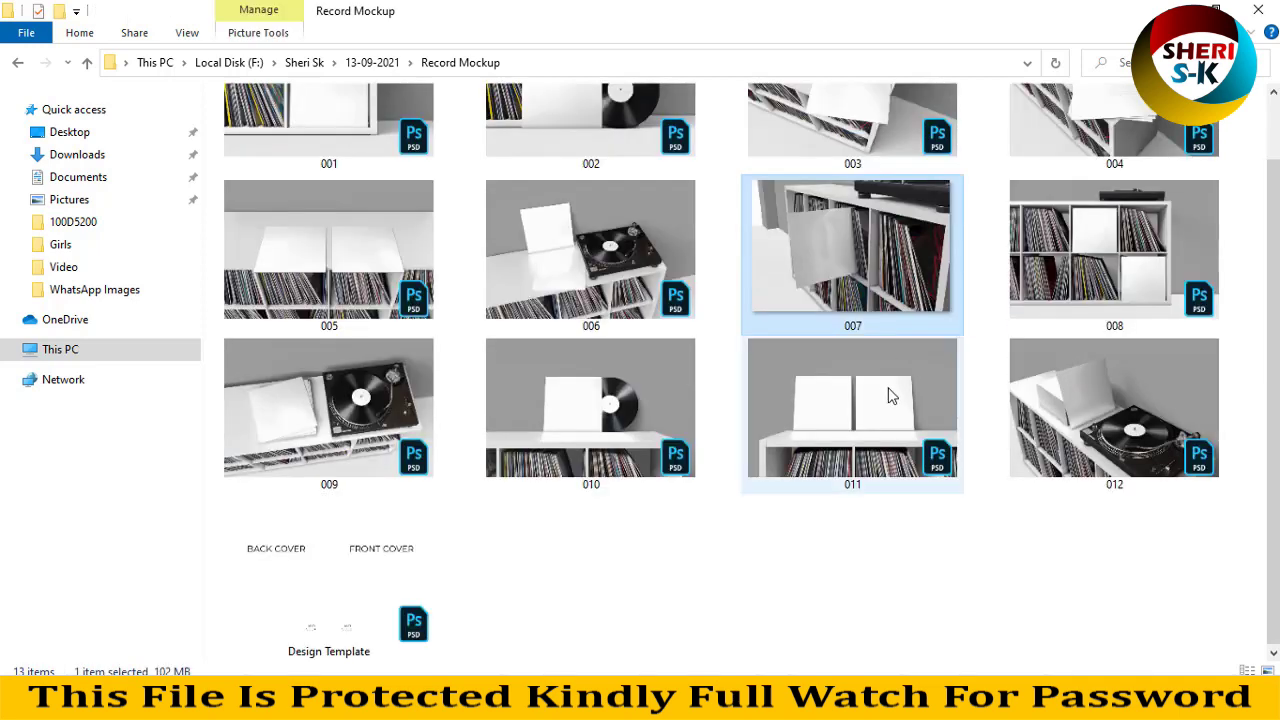
left_click(367, 584)
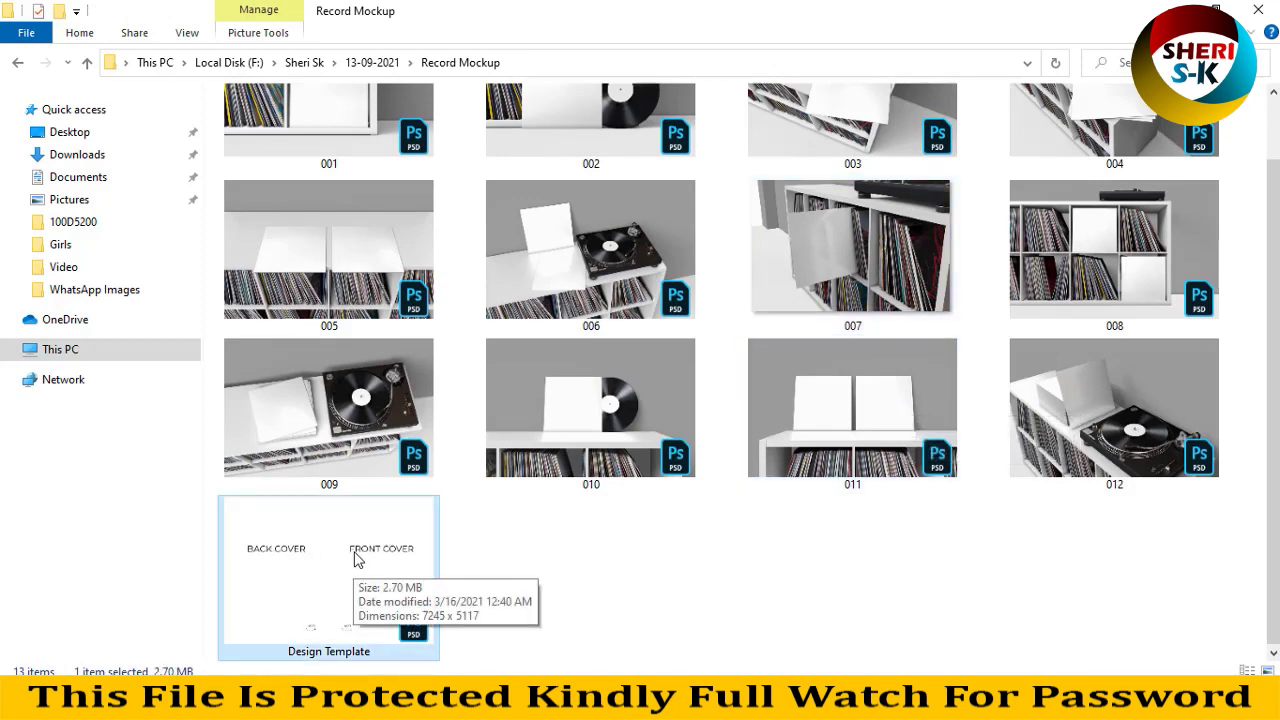
scroll(475, 560, "up", 1)
left_click(347, 135)
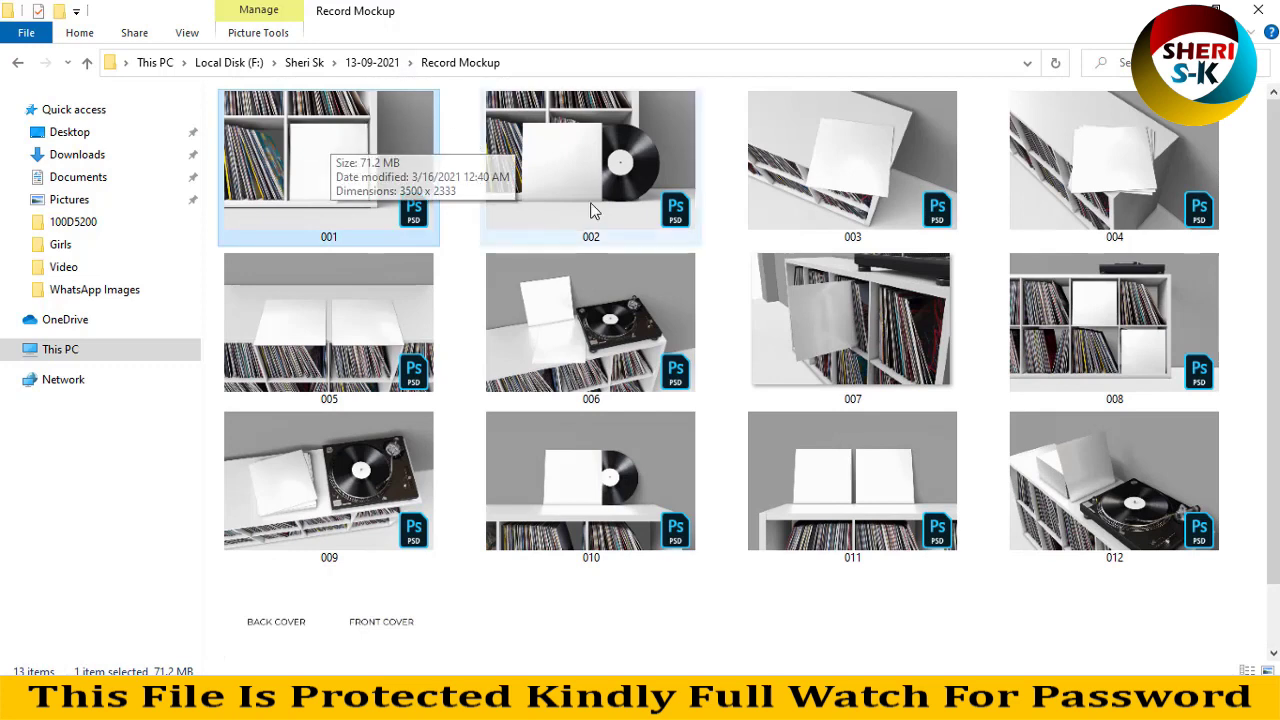
left_click(624, 133)
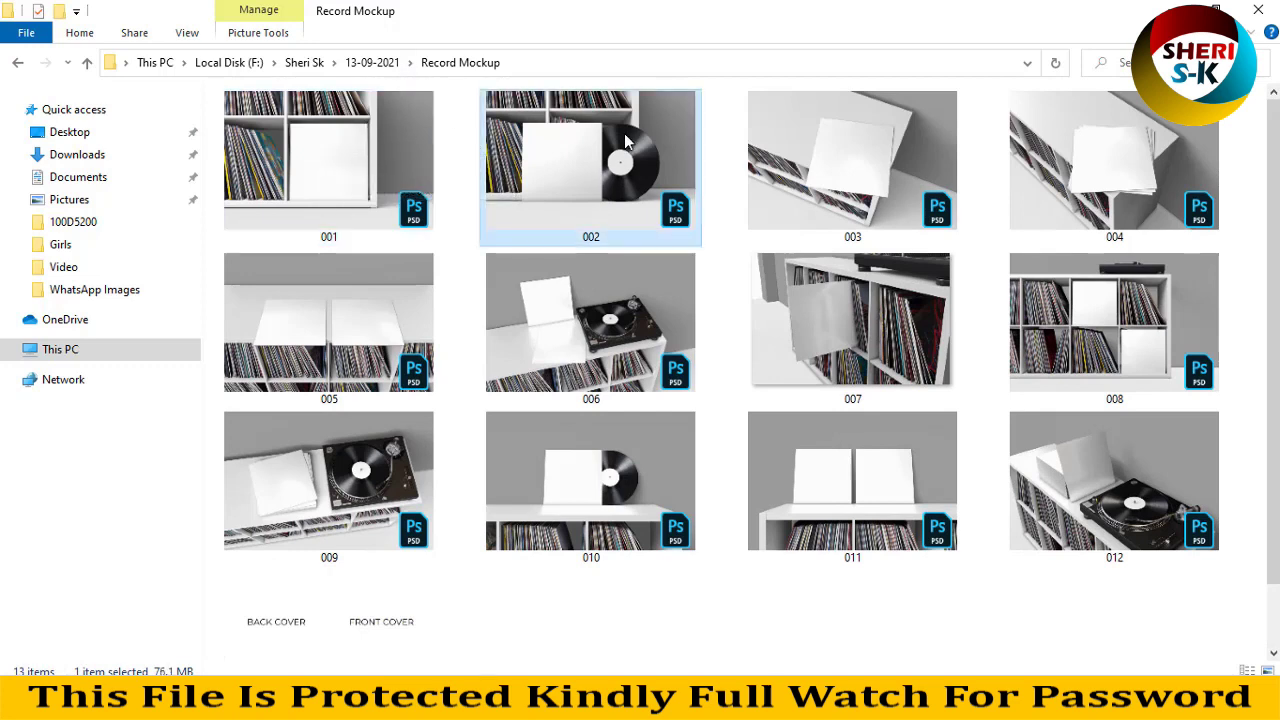
left_click(857, 353)
left_click(1088, 367)
left_click(862, 336)
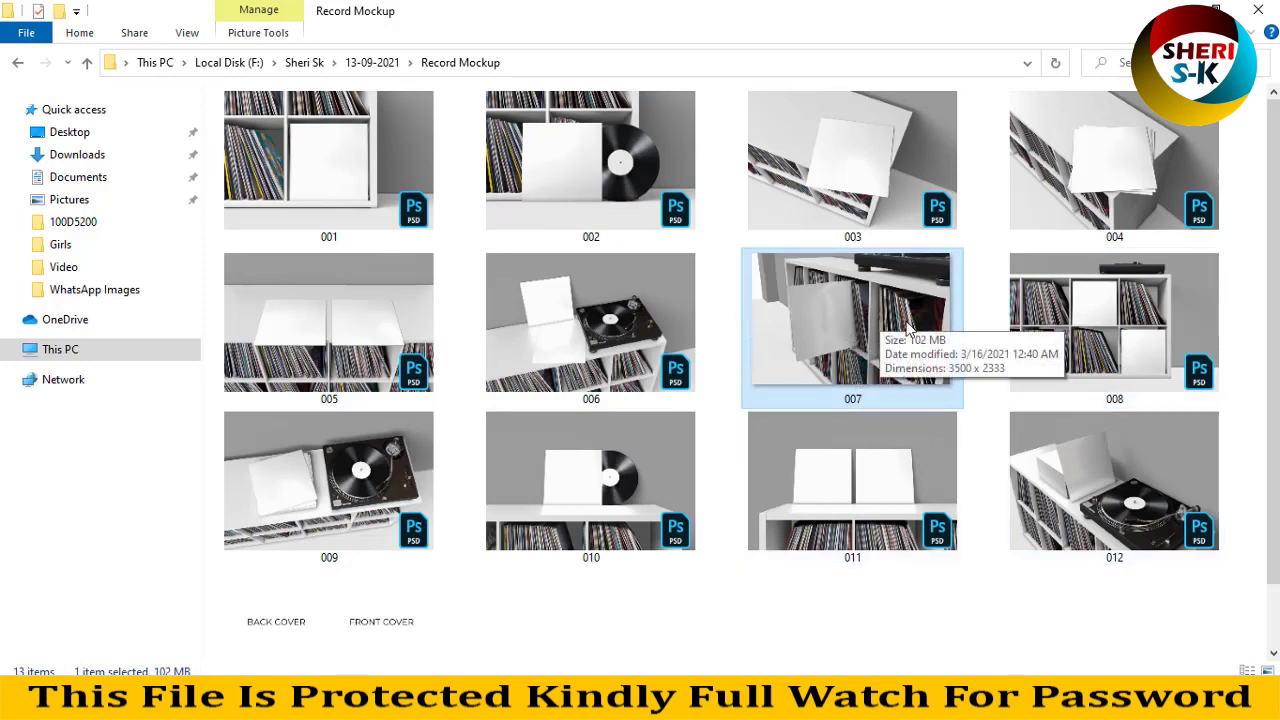
Step: Open mockup 007 in Photoshop and open the contents of its Front cover smart object
left_click_drag(852, 290, 485, 247)
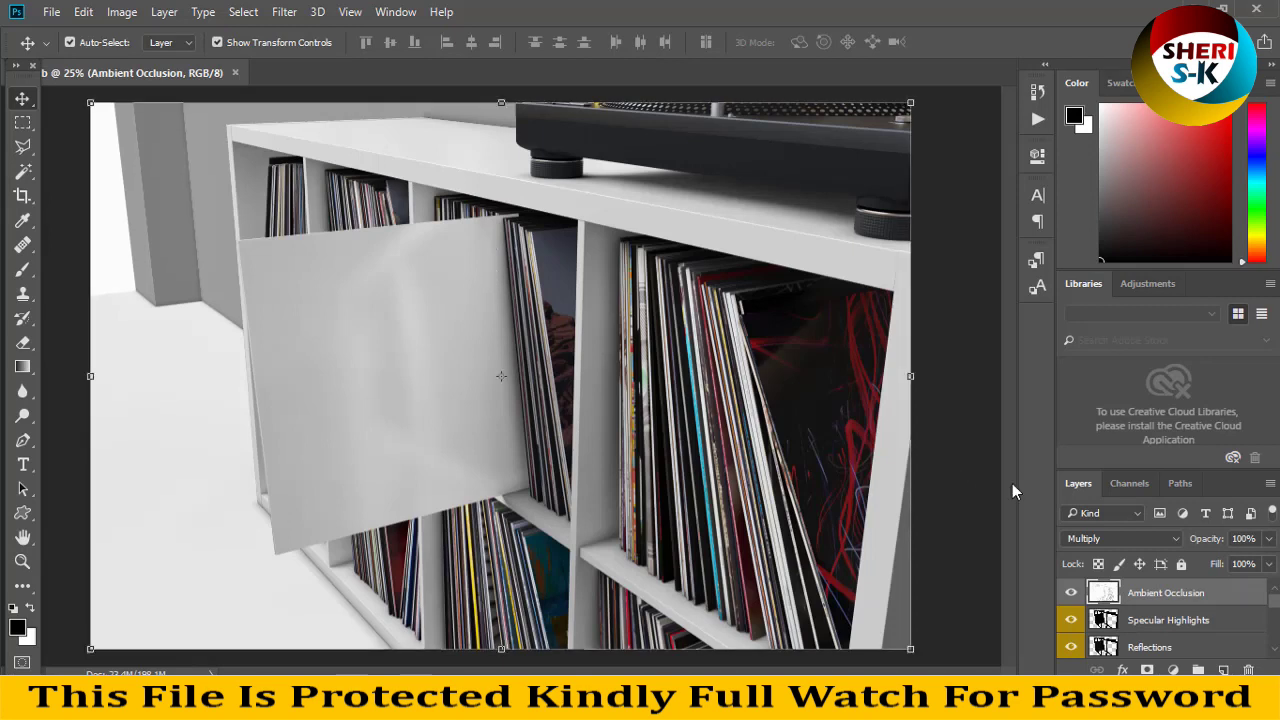
scroll(1154, 614, "down", 2)
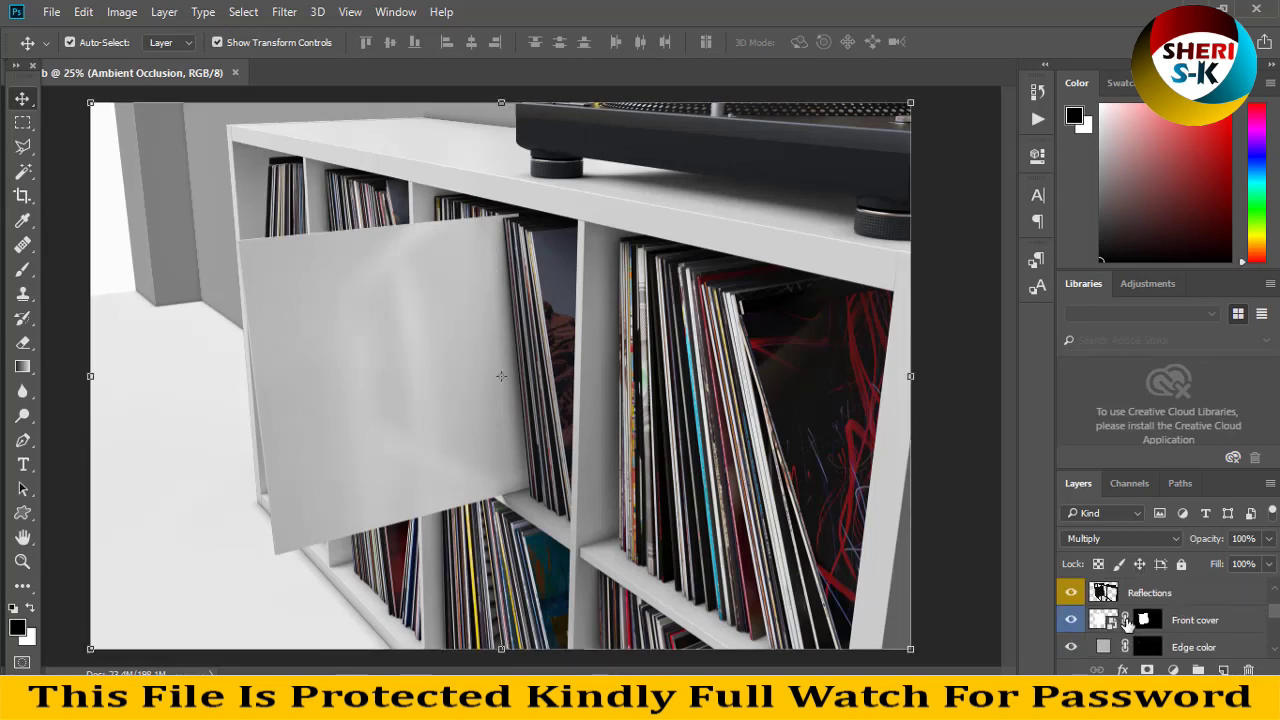
left_click(1107, 624)
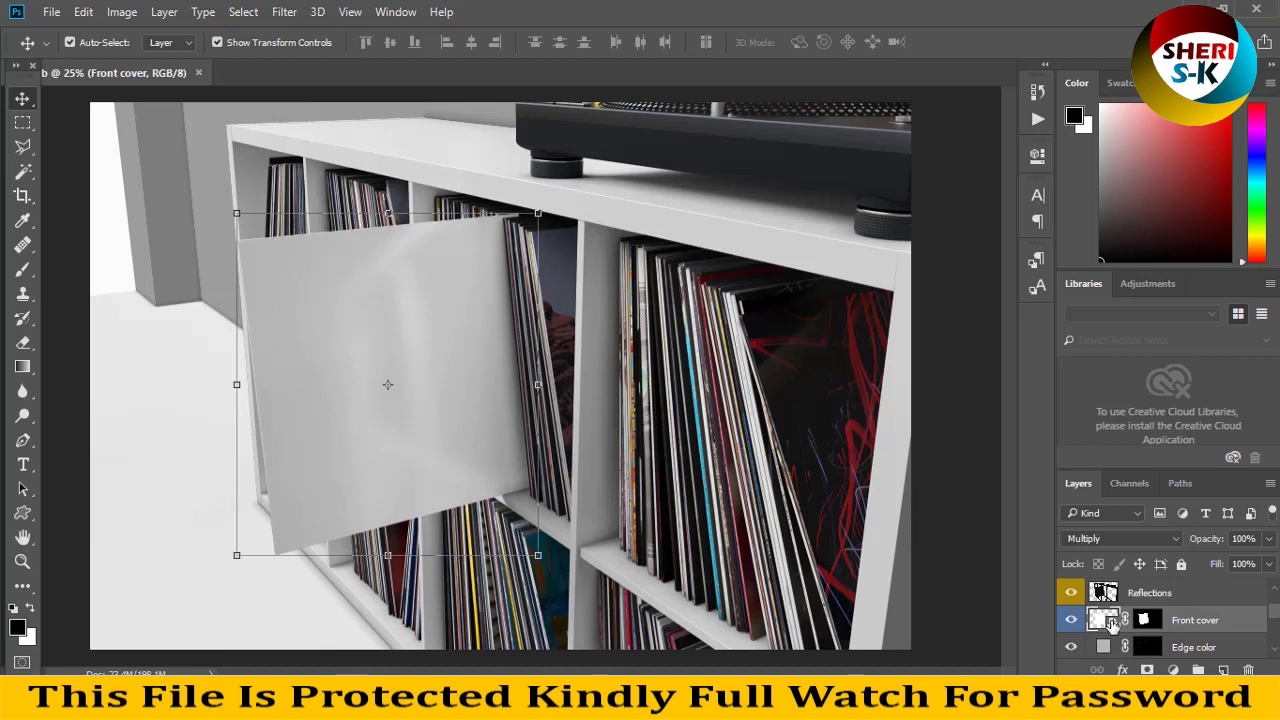
double_click(1110, 621)
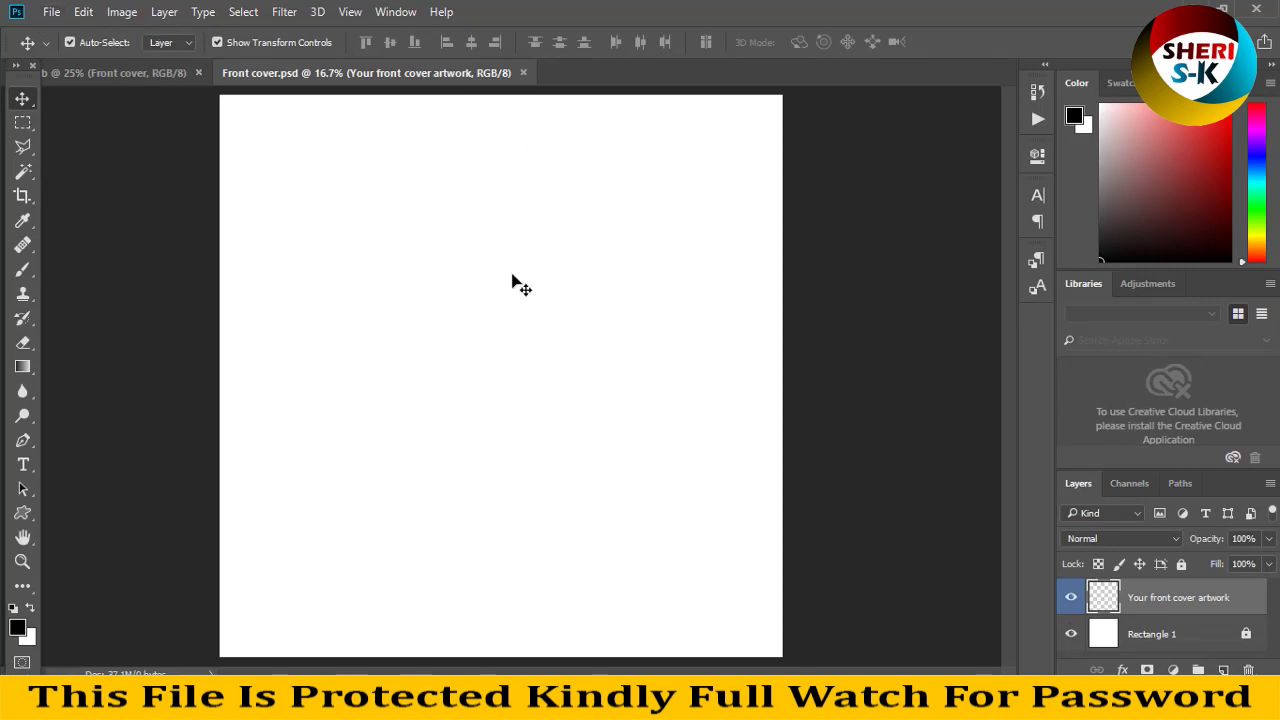
Step: Open the photo AdobeStock_296792867.jpeg from the "hairstyle and cup in hand" folder
left_click(47, 12)
left_click(88, 50)
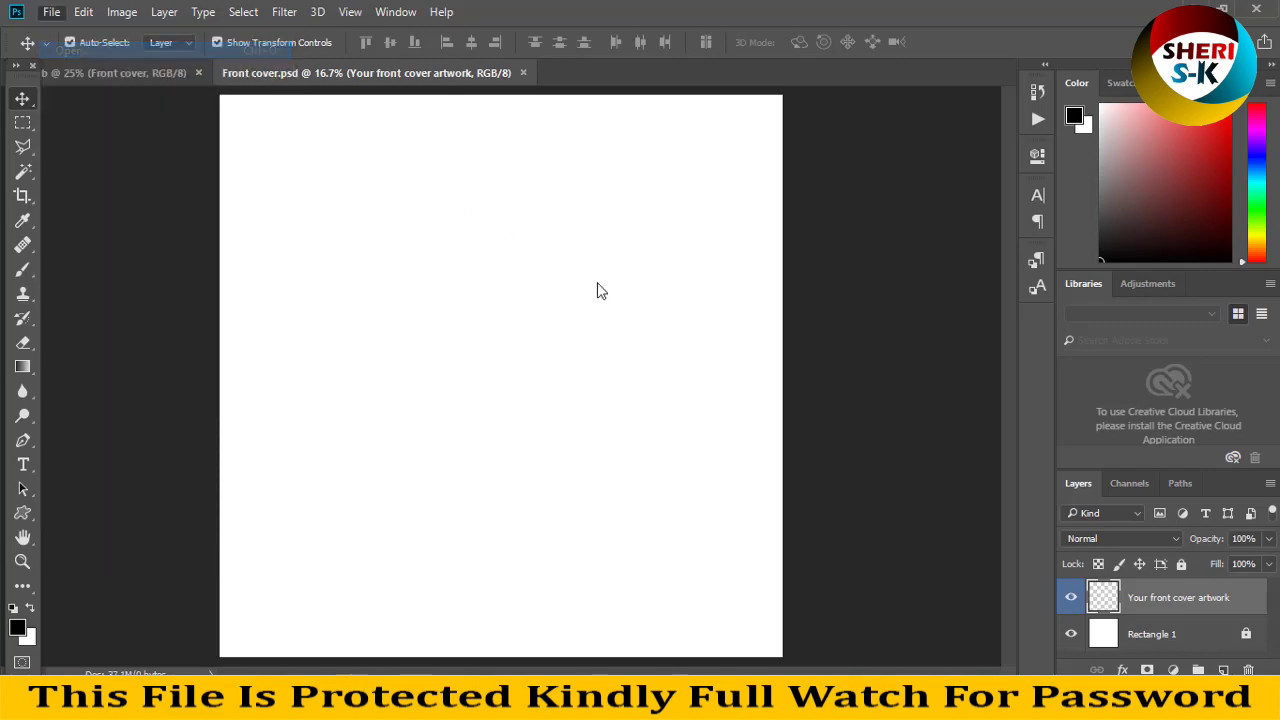
double_click(210, 150)
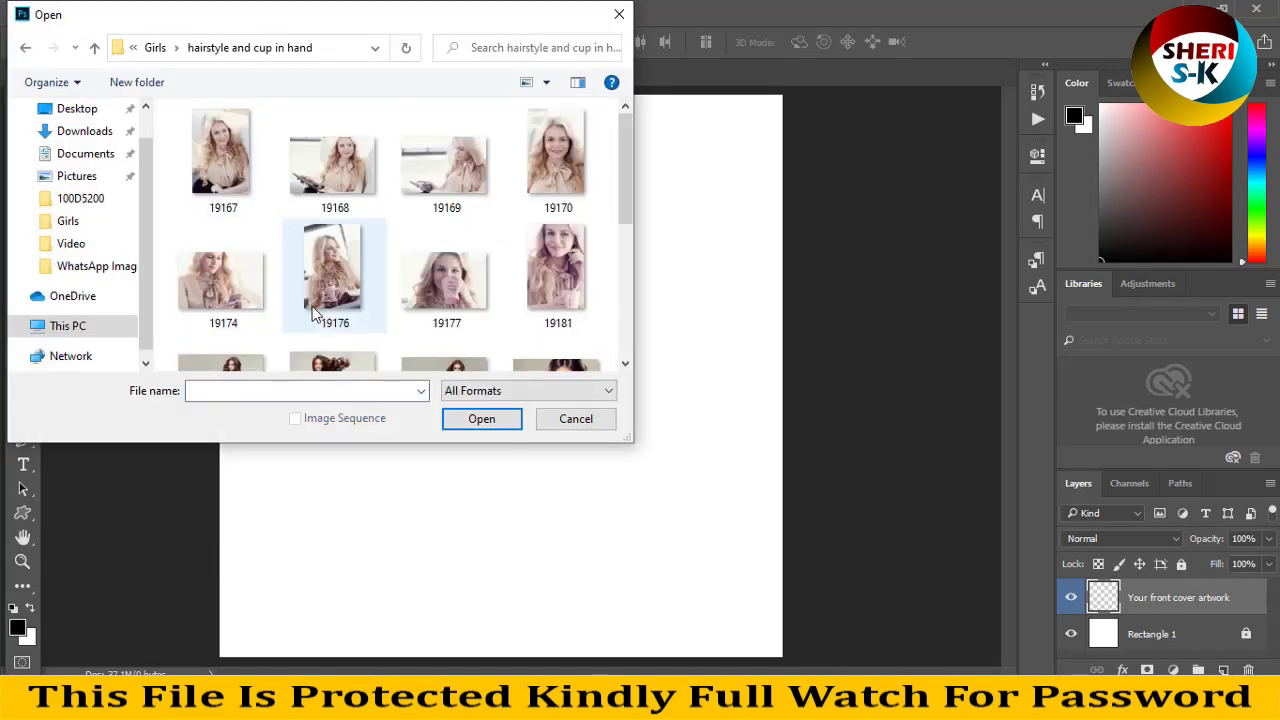
scroll(302, 286, "down", 3)
left_click(203, 163)
double_click(203, 157)
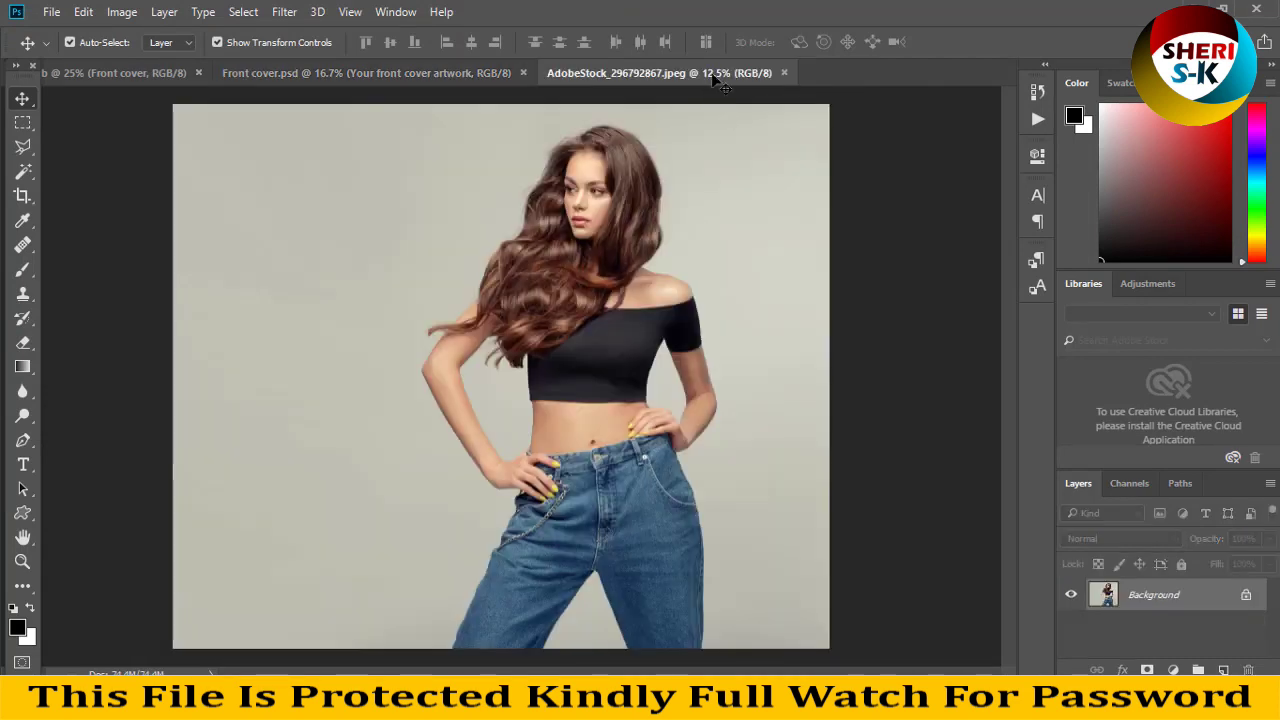
Step: Place the woman's photo into Front cover.psd so it covers the white square, save the artwork, and close the photo's window
left_click_drag(716, 82, 800, 206)
left_click_drag(948, 360, 506, 271)
key("ctrl+s")
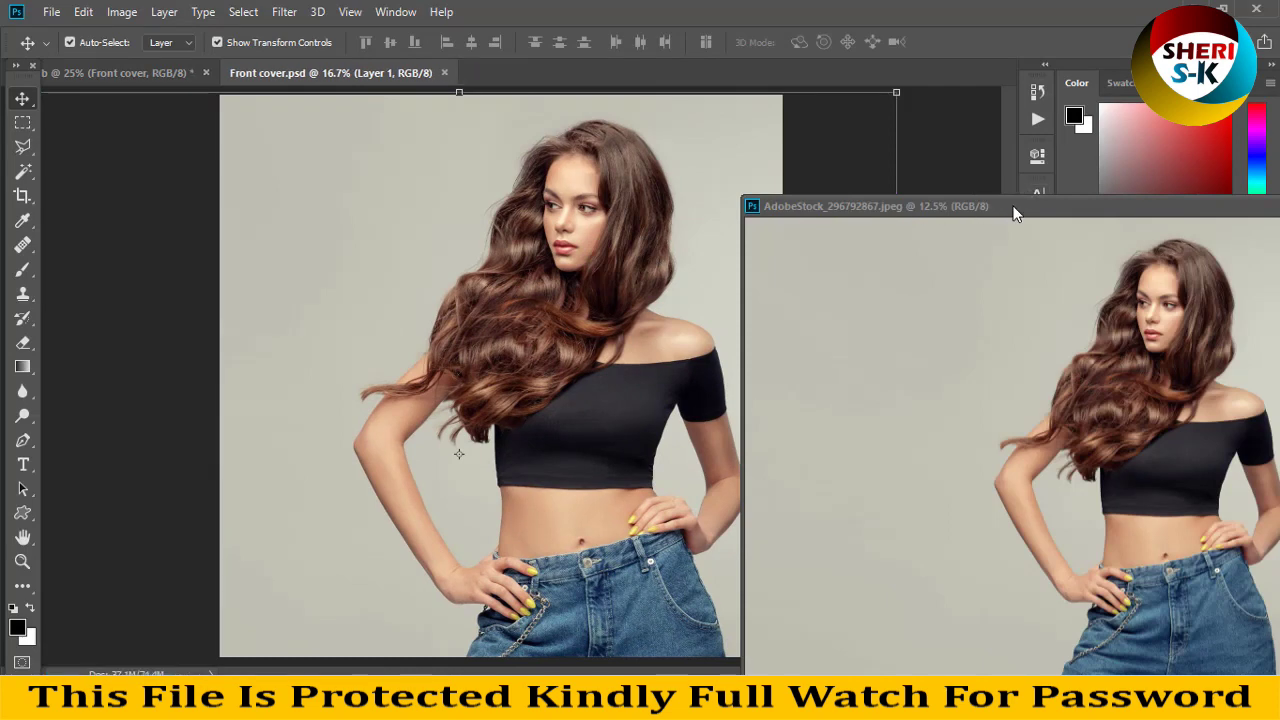
left_click_drag(1015, 213, 657, 229)
left_click(748, 210)
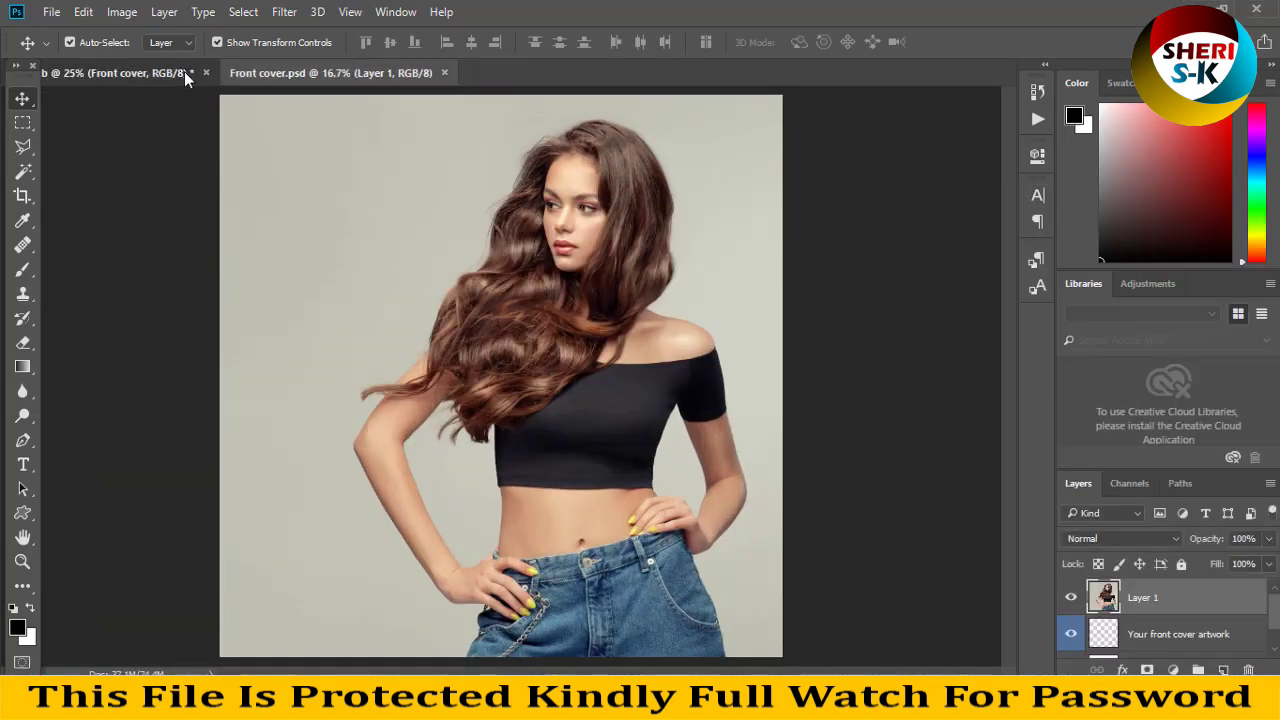
Step: Return to the record shelf mockup and inspect the photo on the front cover up close
left_click(184, 72)
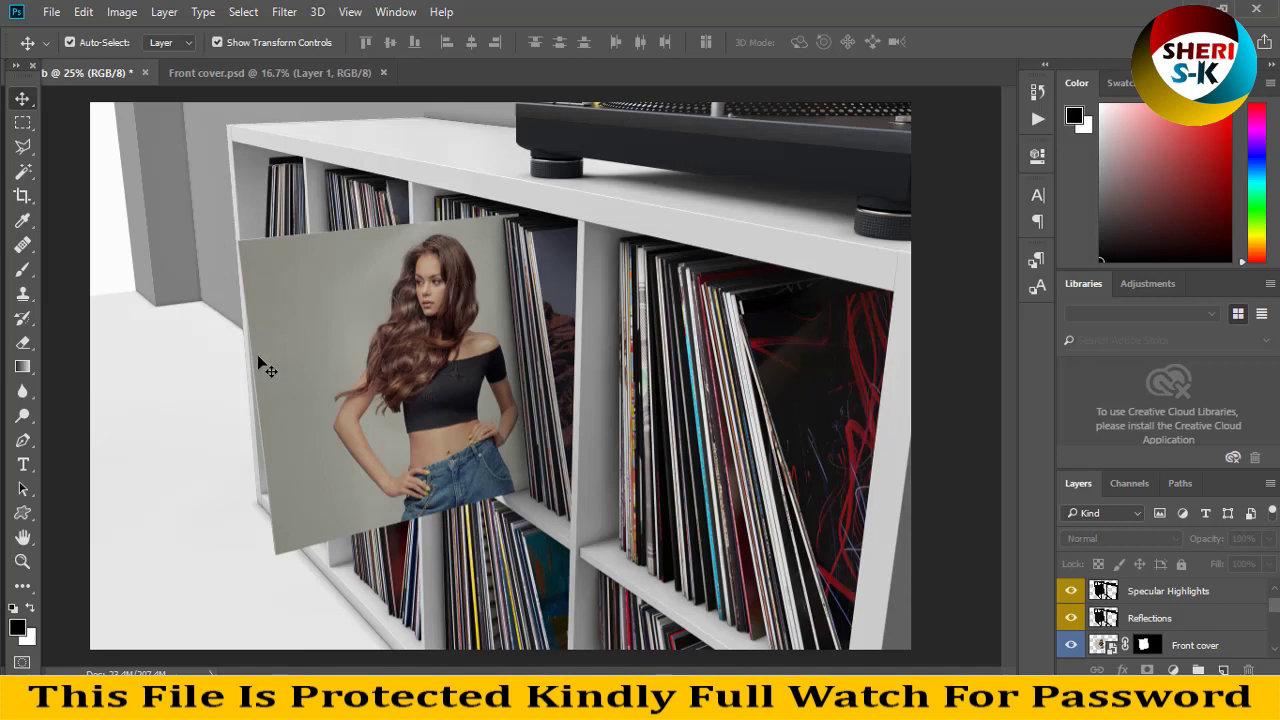
scroll(257, 354, "up", 3)
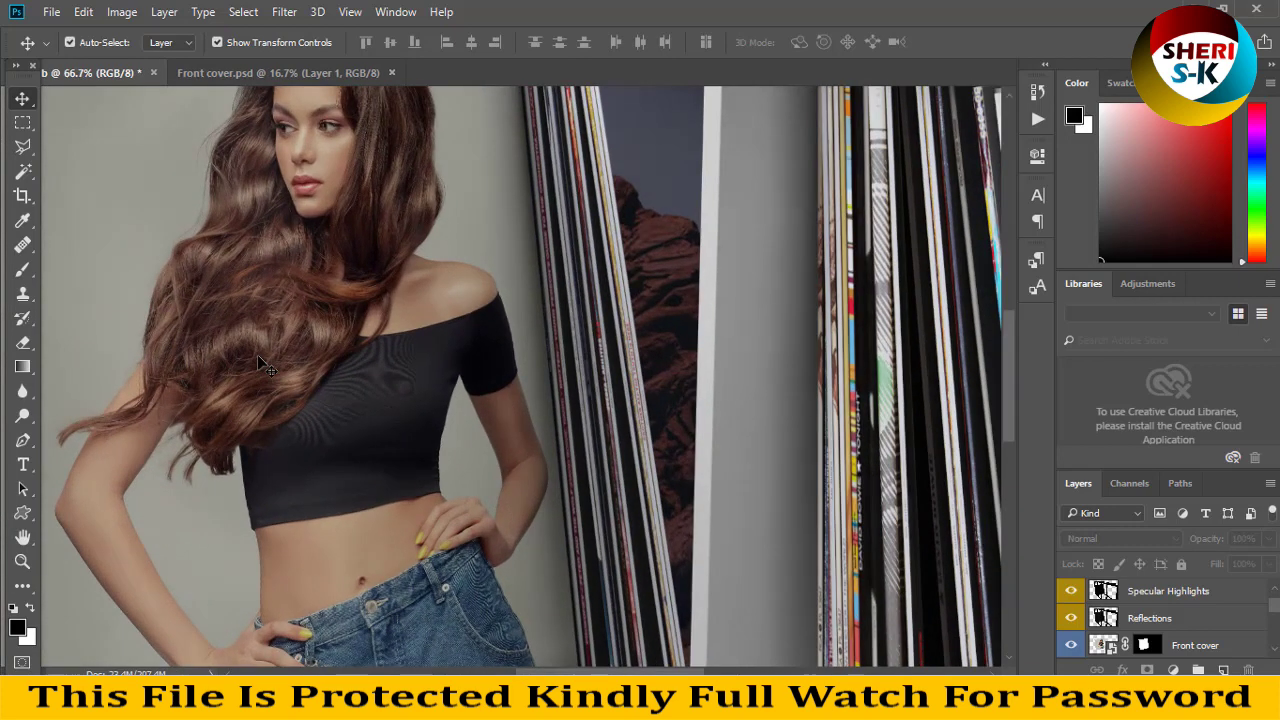
left_click_drag(257, 354, 660, 429)
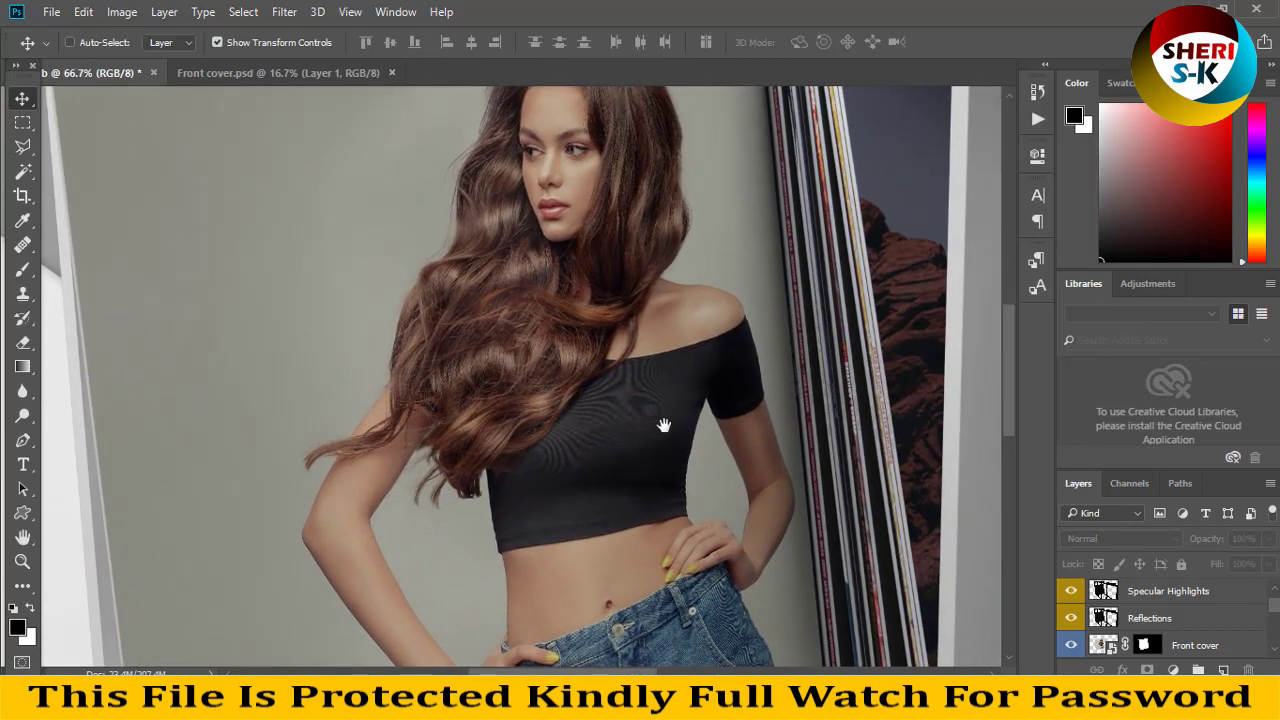
scroll(664, 426, "down", 4)
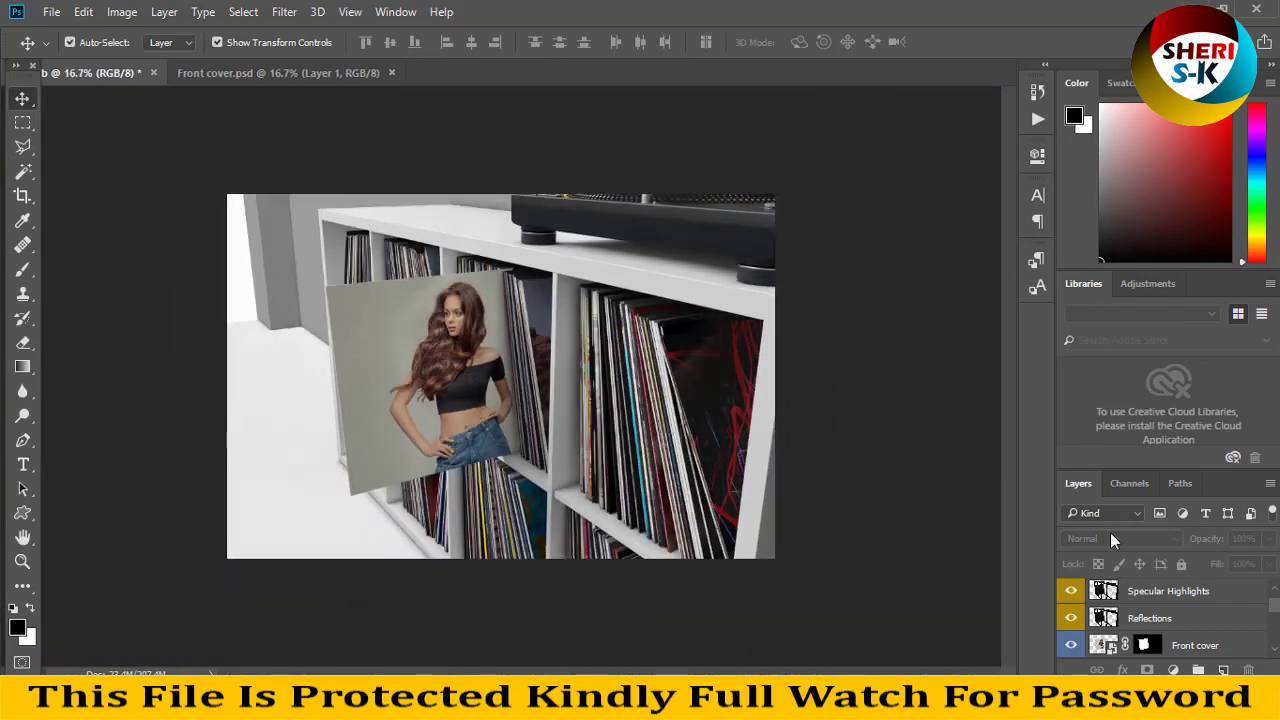
Step: Check the Edge color layer, try dark brown 625555 on the Shelf color fill, and cancel the color change
scroll(1105, 620, "down", 2)
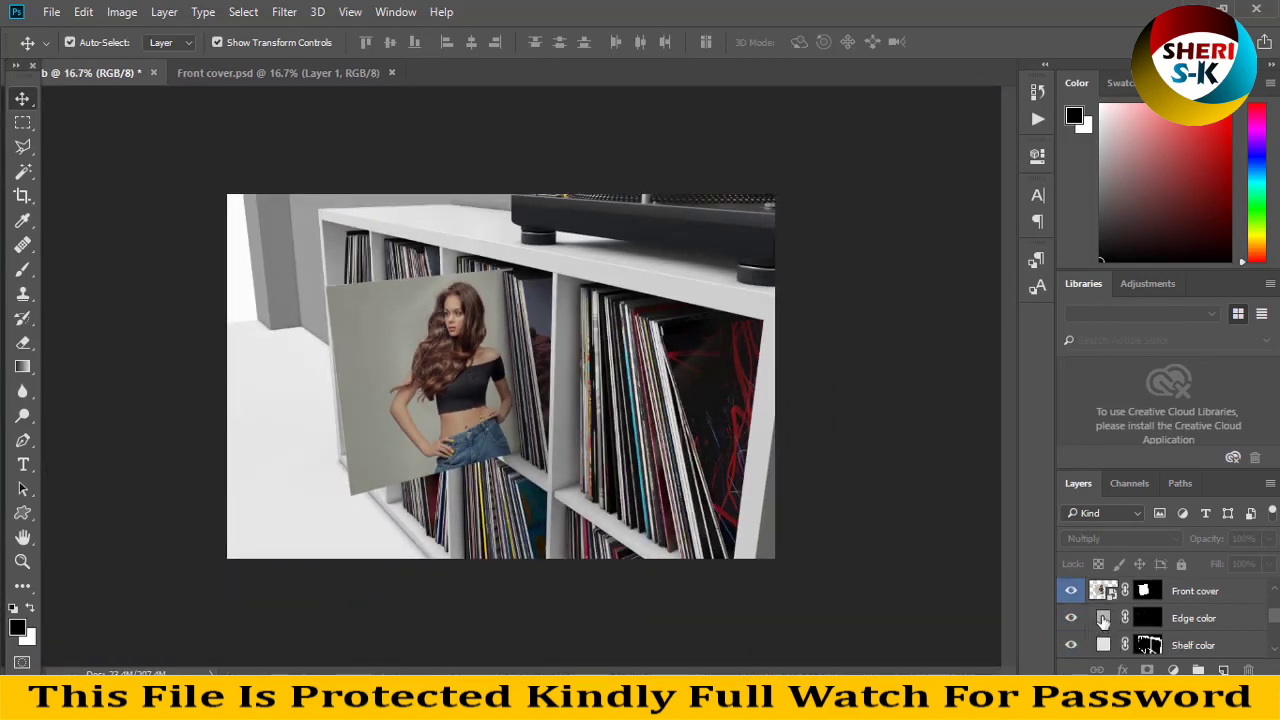
left_click(1105, 620)
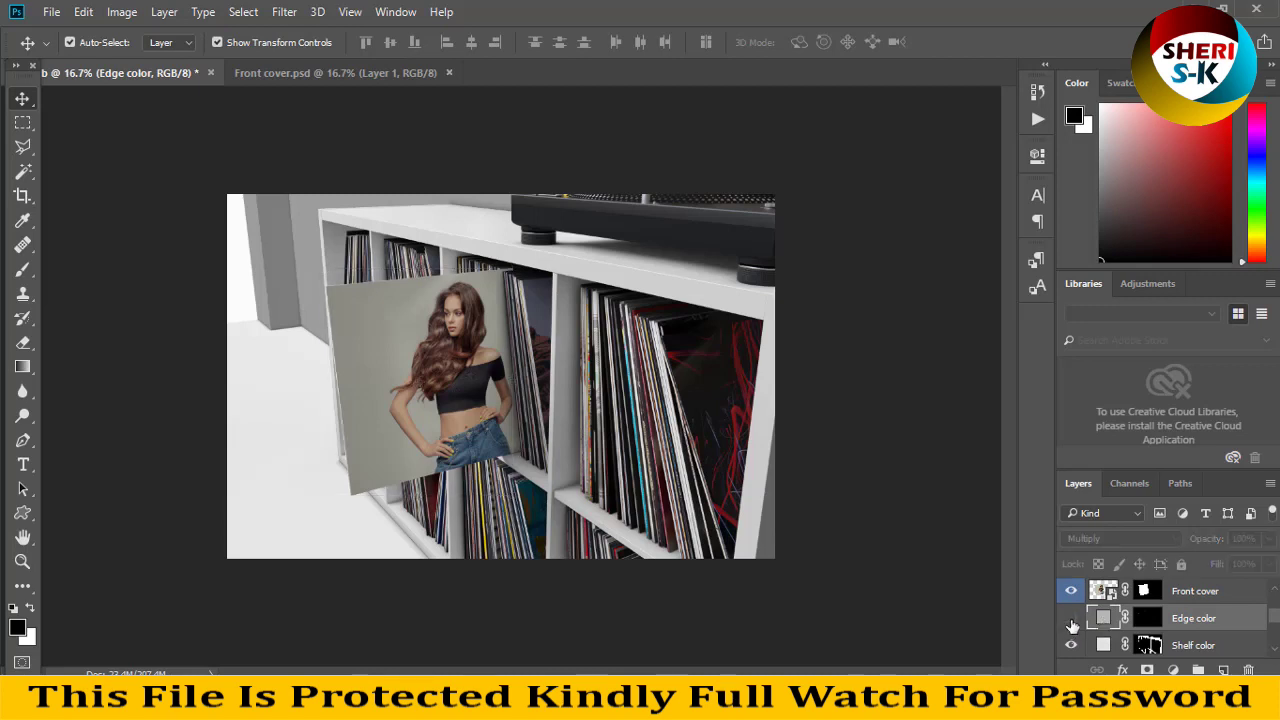
scroll(1100, 628, "down", 1)
left_click(1103, 624)
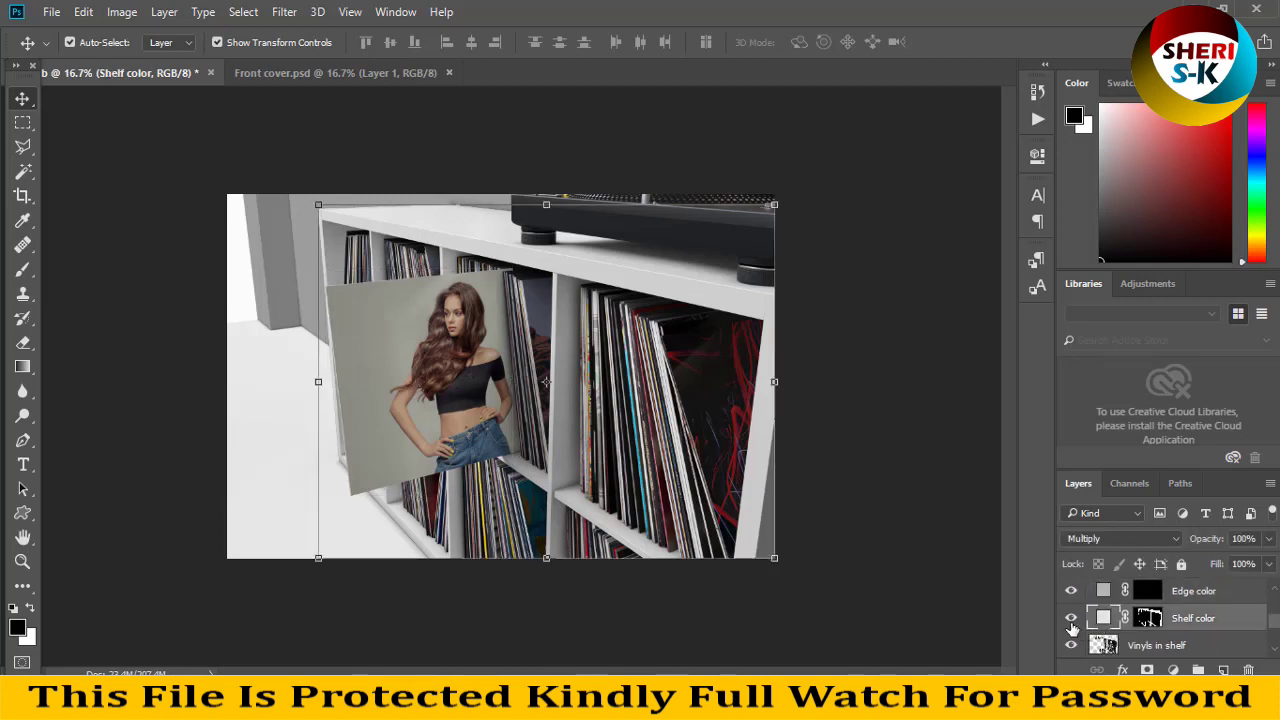
double_click(1103, 618)
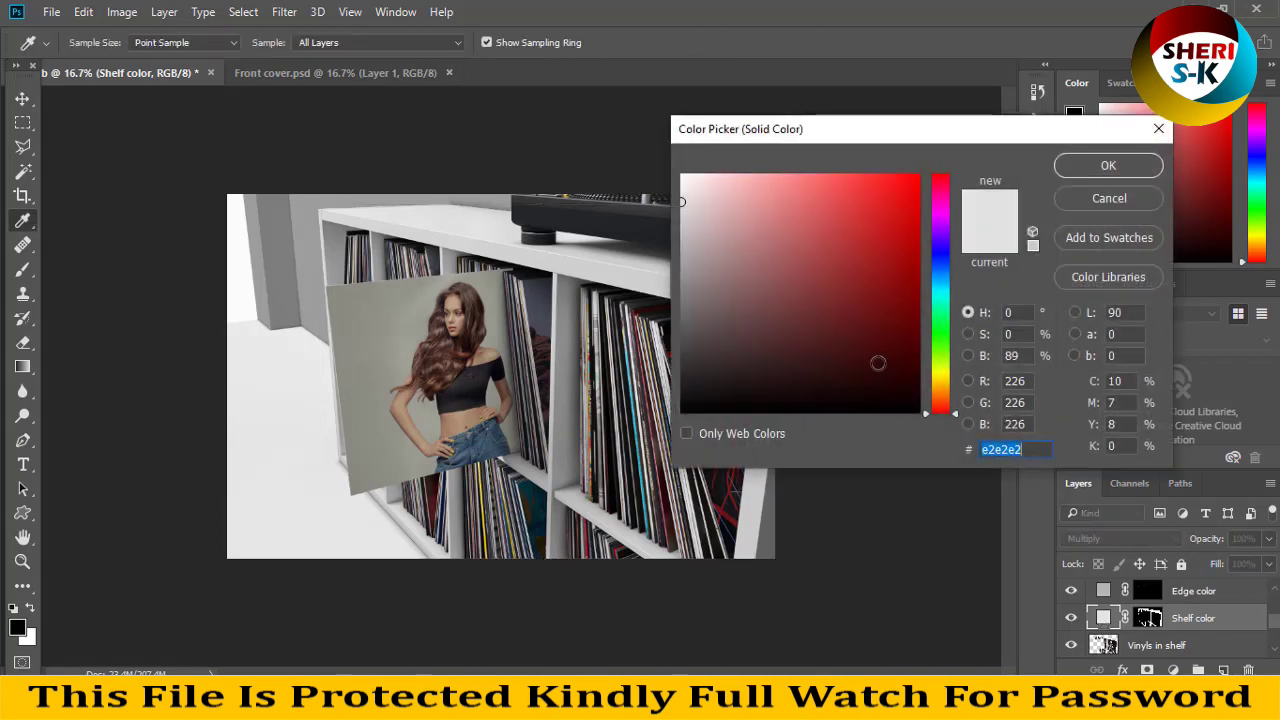
left_click(855, 335)
left_click_drag(880, 140, 1081, 118)
left_click(894, 189)
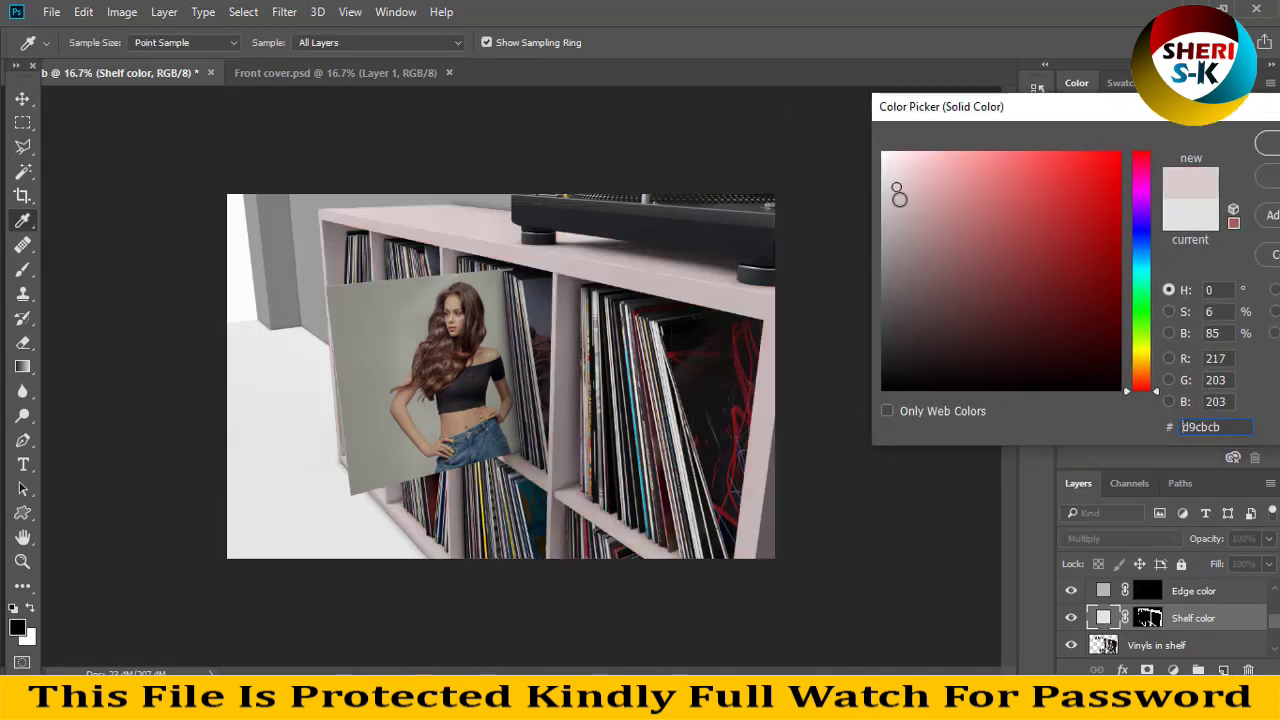
left_click_drag(894, 188, 912, 298)
key("Escape")
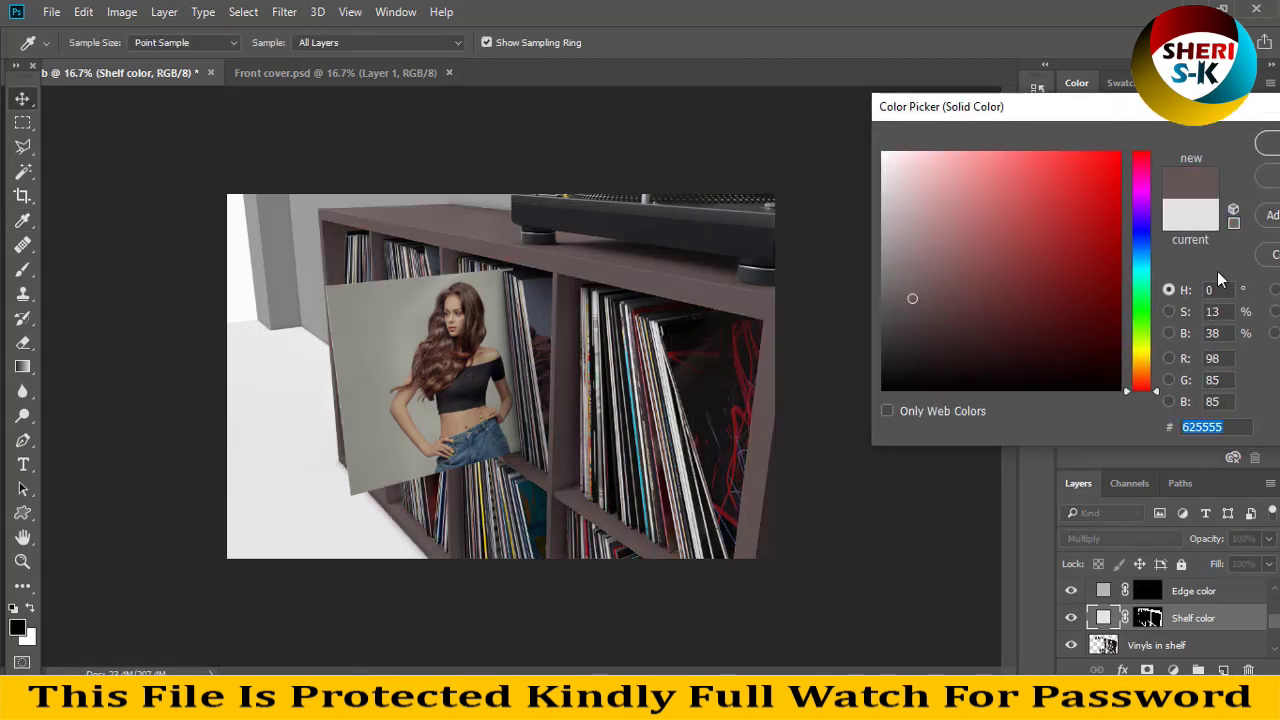
Step: Expand the Background group and toggle the visibility of the wall texture and wall solid color layers in the Wall group
scroll(1068, 640, "down", 2)
scroll(1070, 640, "down", 1)
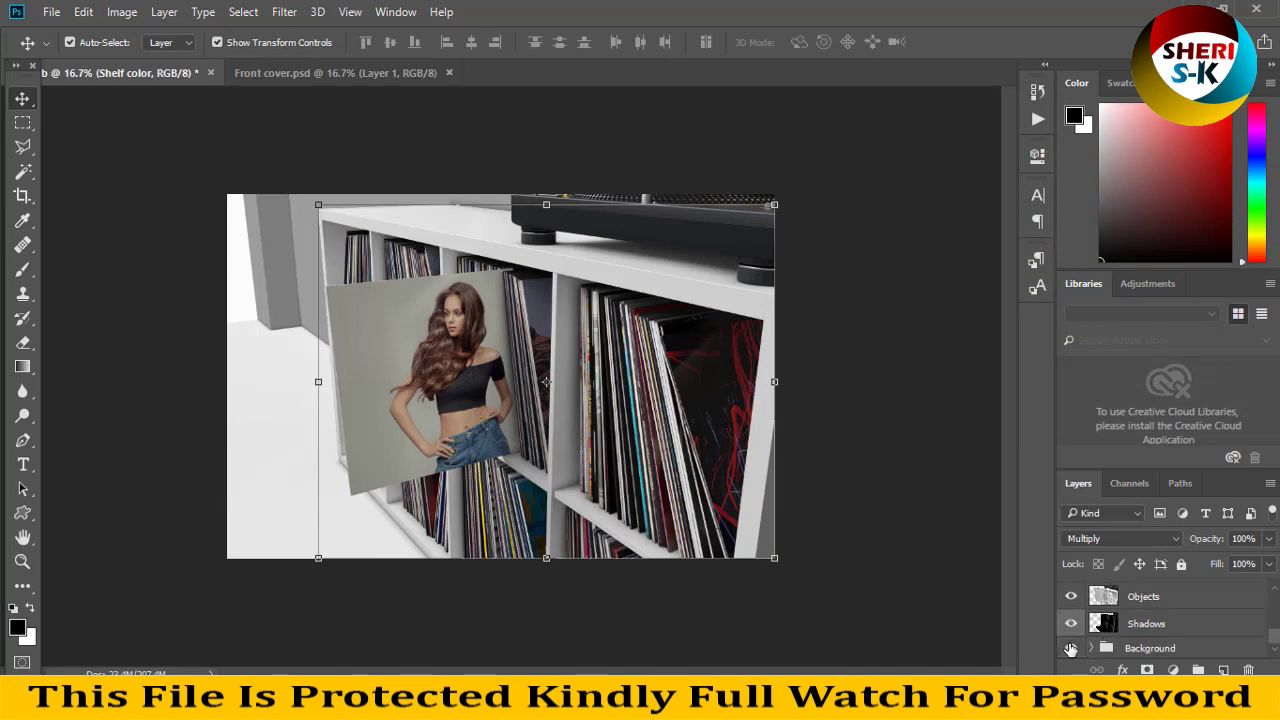
left_click(1096, 648)
scroll(1070, 644, "down", 3)
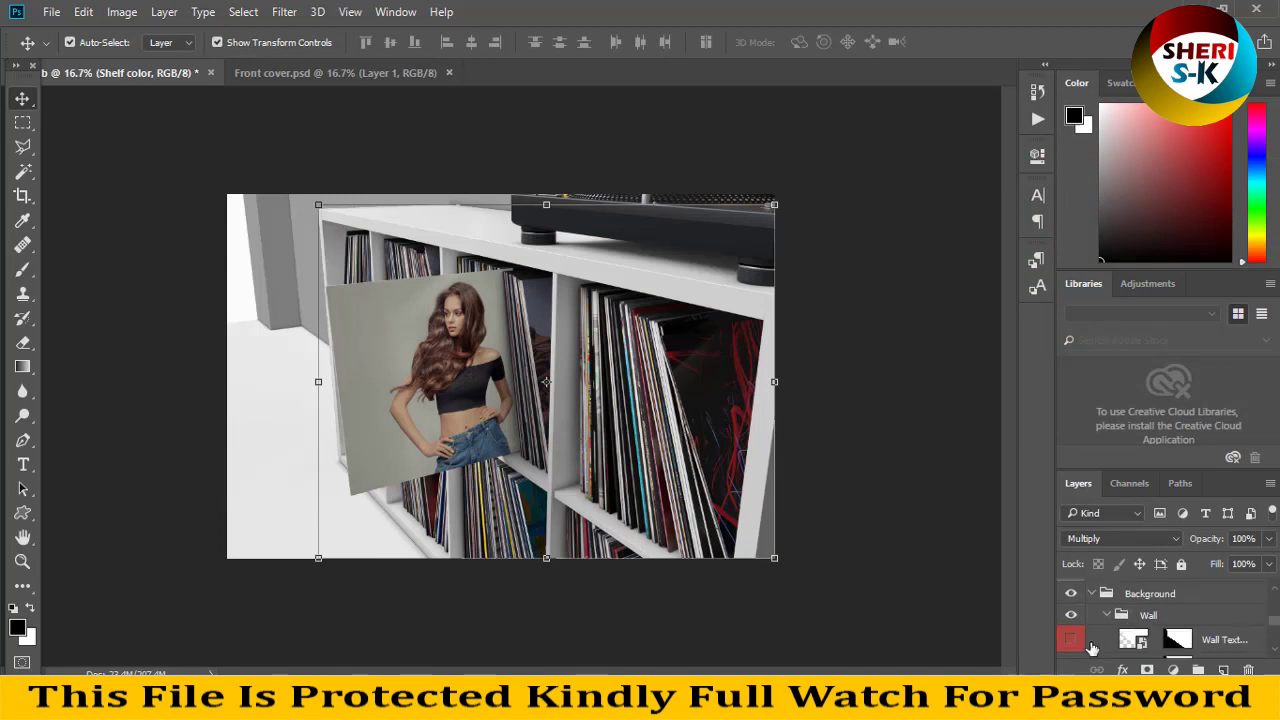
left_click(1067, 610)
left_click(1071, 610)
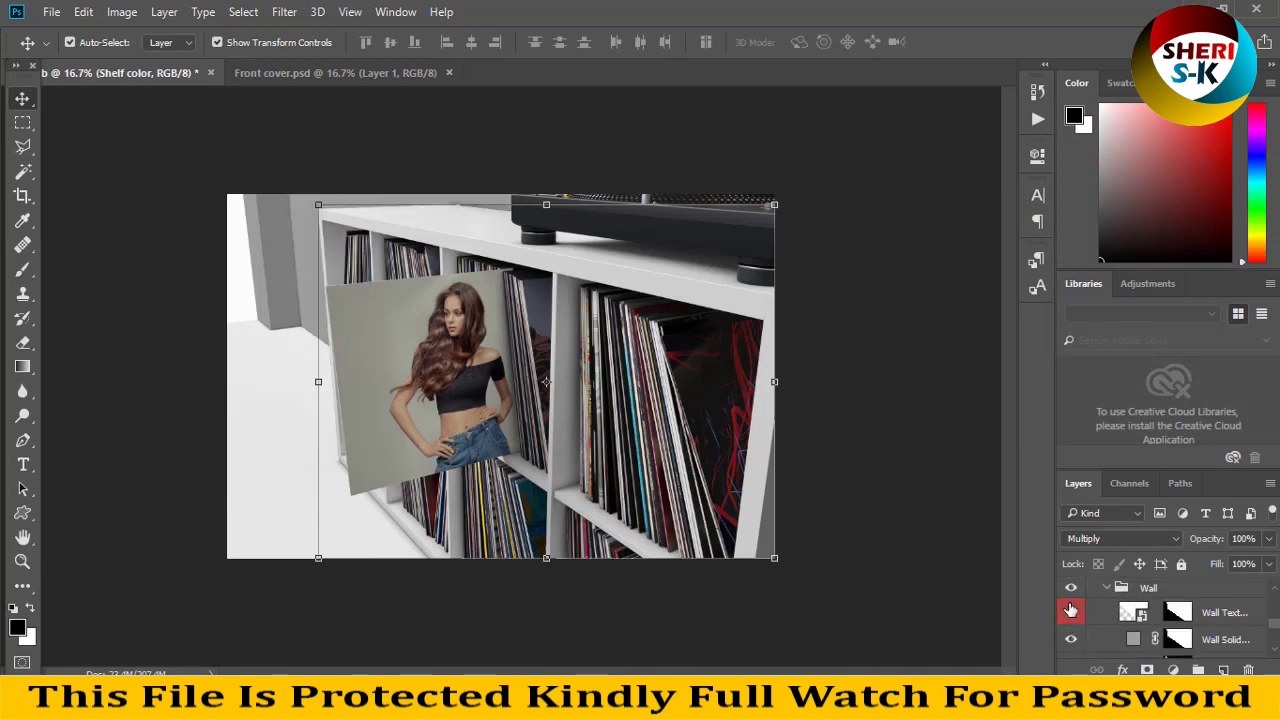
left_click(1071, 610)
left_click(1070, 640)
left_click(1074, 641)
Step: Try the muted red 8f6e6e on the wall's solid color fill and cancel the change
double_click(1136, 645)
left_click(544, 254)
left_click_drag(617, 120, 956, 94)
left_click_drag(744, 147, 781, 239)
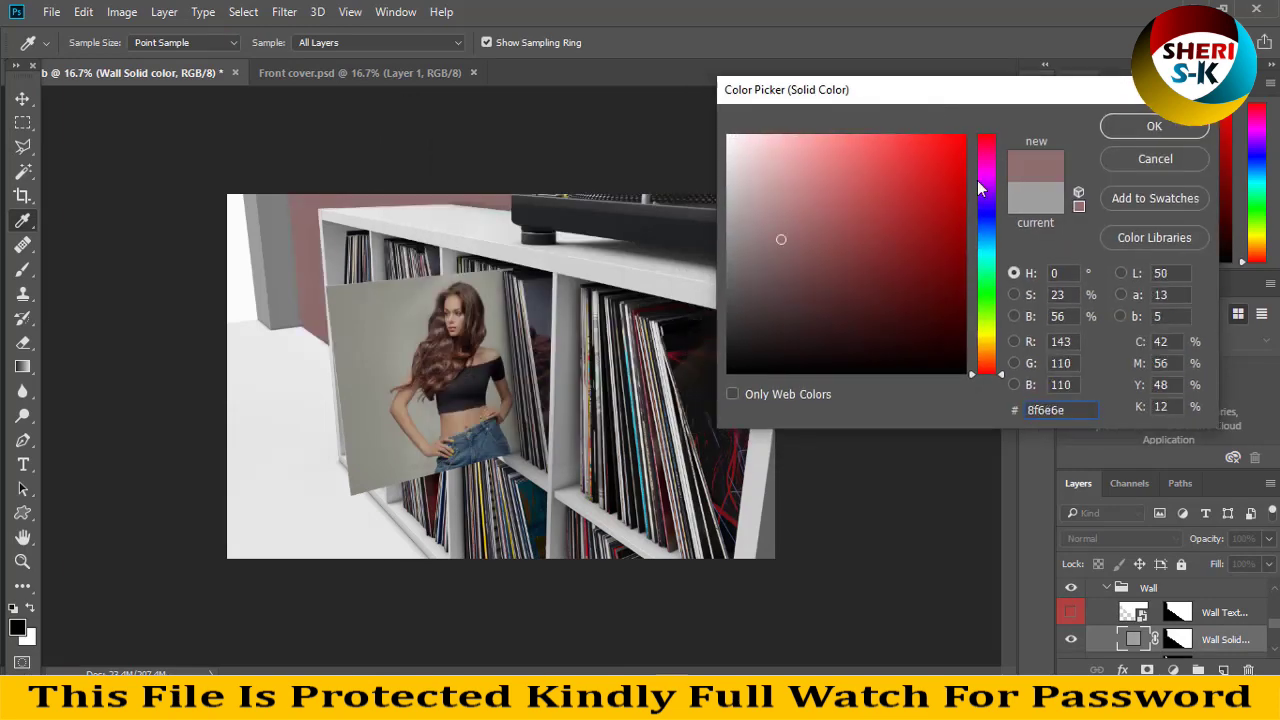
left_click(1171, 159)
Step: Close the record shelf mockup and open mockup 006 from the Record Mockup folder in Photoshop
key("v")
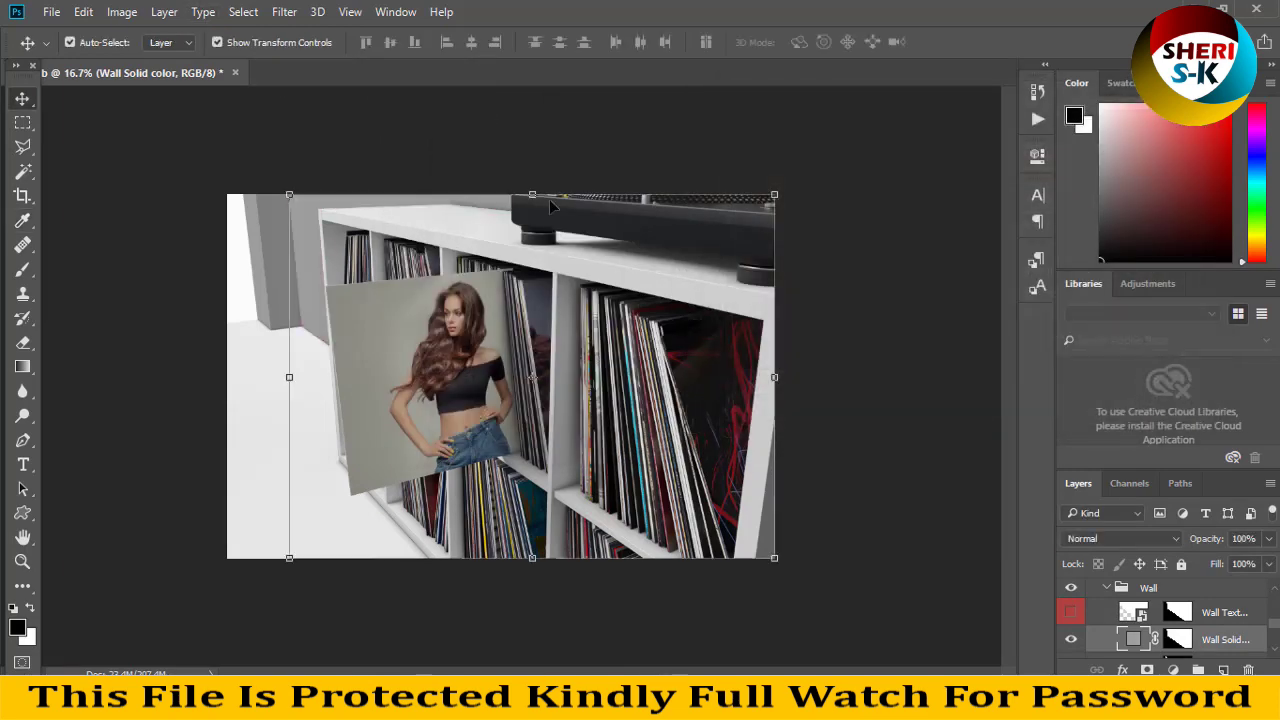
left_click(235, 72)
left_click(645, 281)
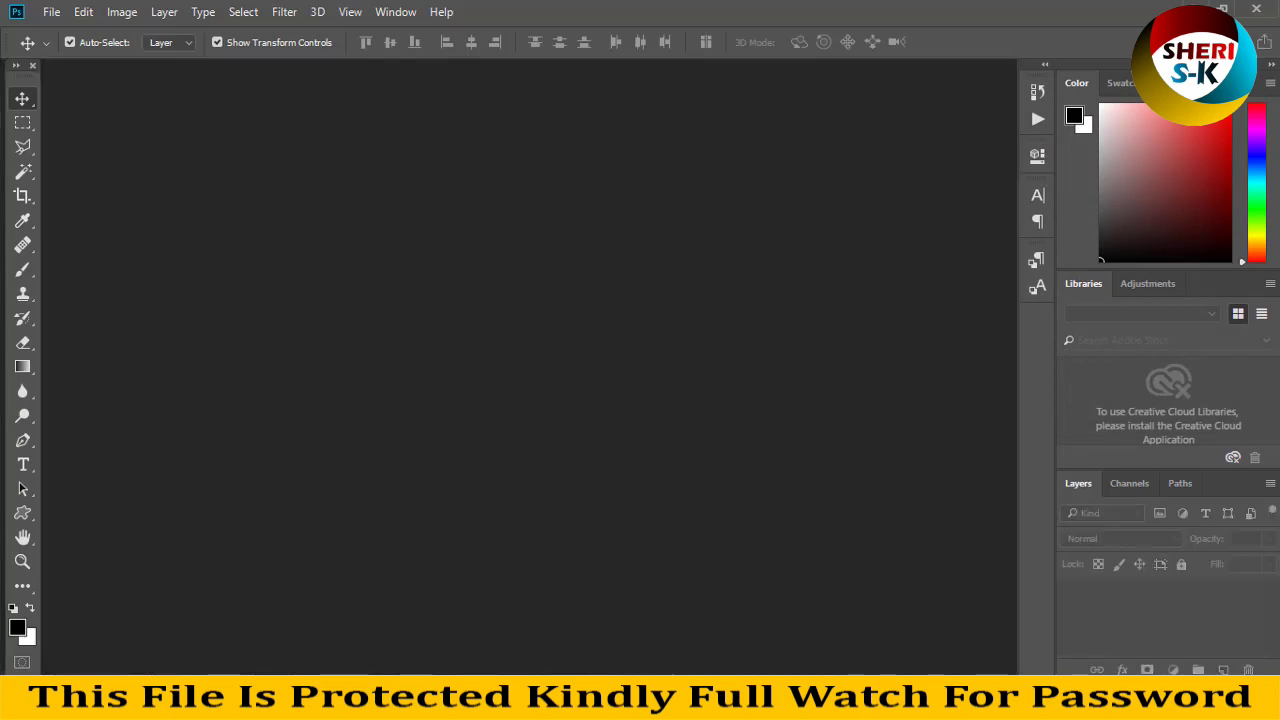
key("alt+Tab")
left_click_drag(578, 310, 506, 203)
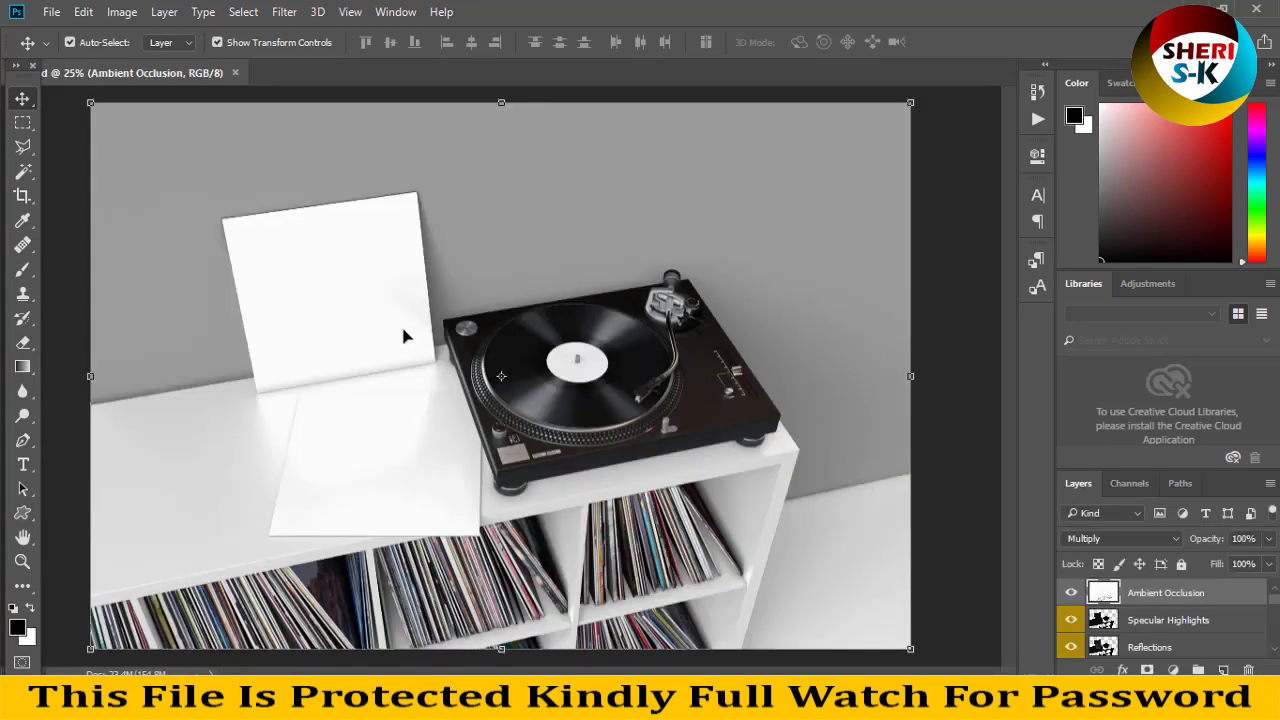
Step: Select the Front cover, Back cover and Label layers in turn to identify the mockup part each one controls
scroll(1186, 625, "down", 3)
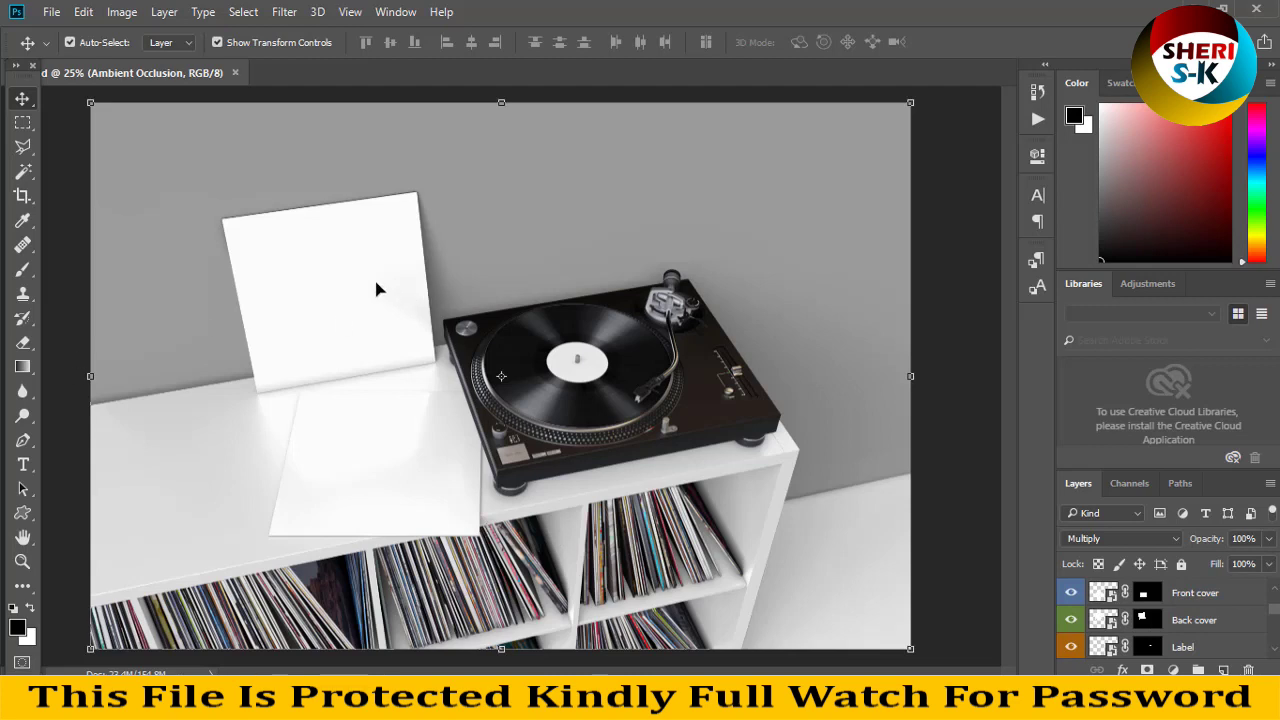
left_click(1192, 597)
left_click(1188, 622)
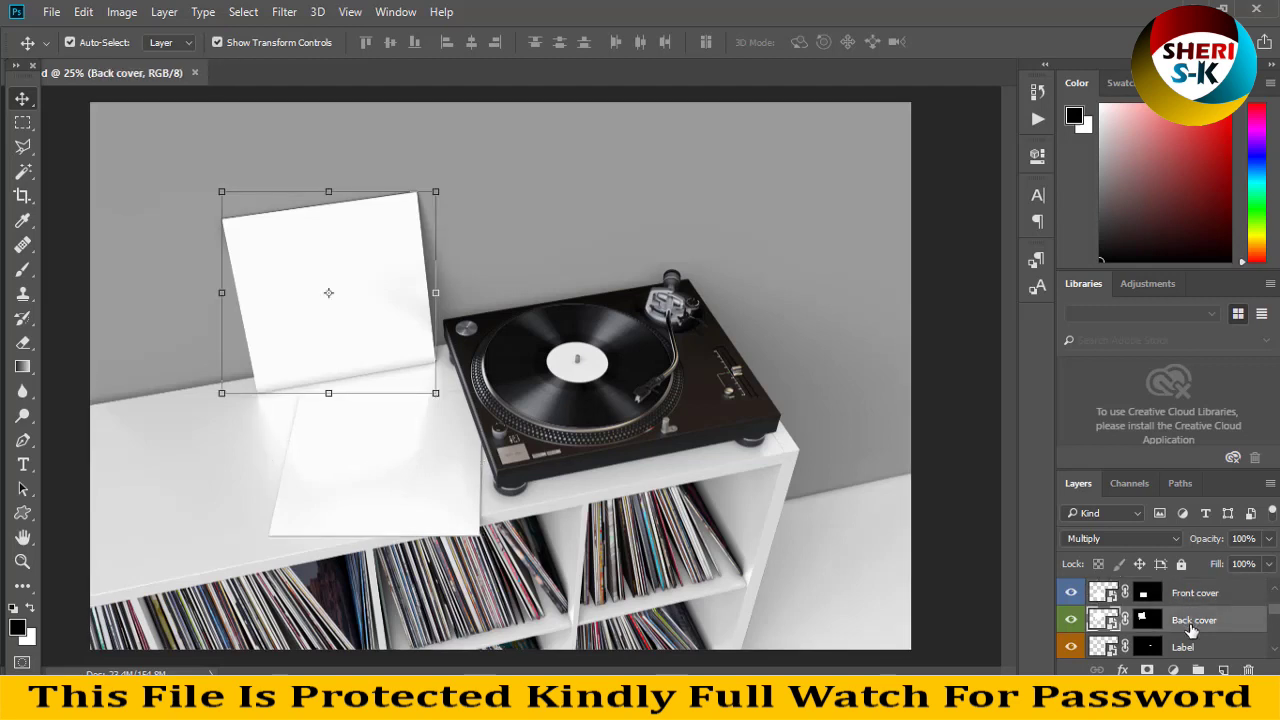
left_click(1194, 648)
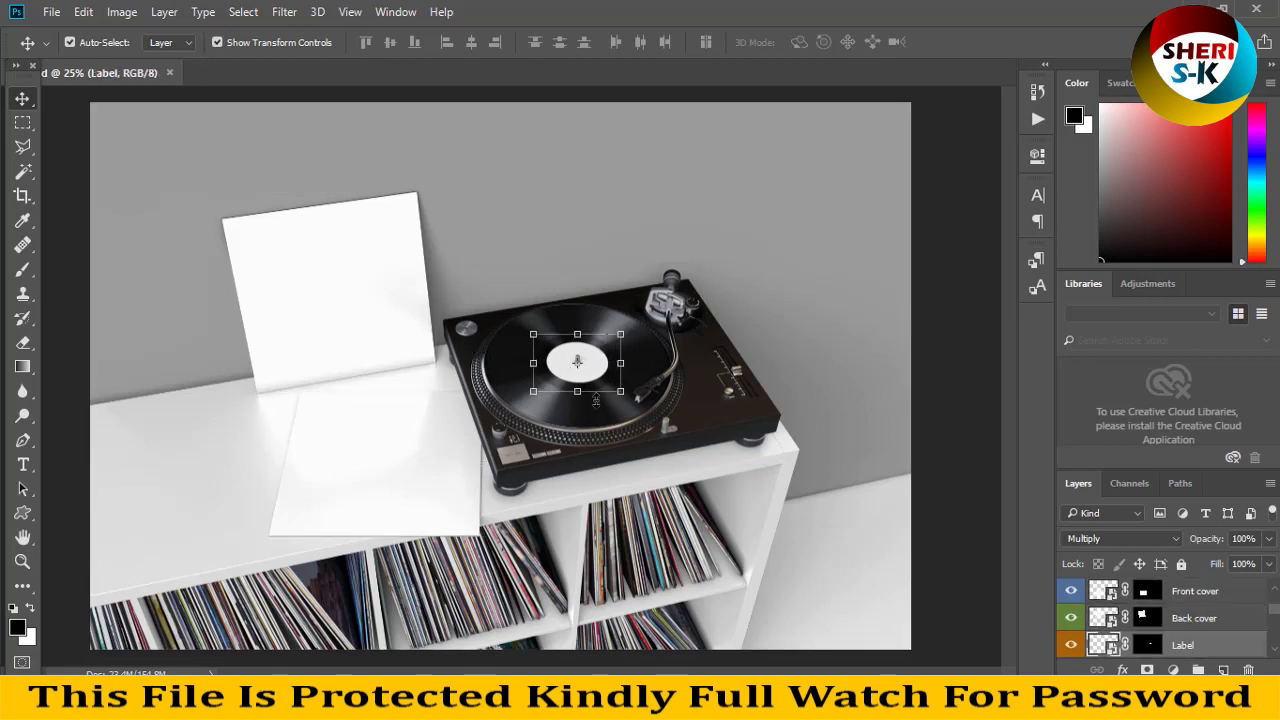
left_click(1147, 592)
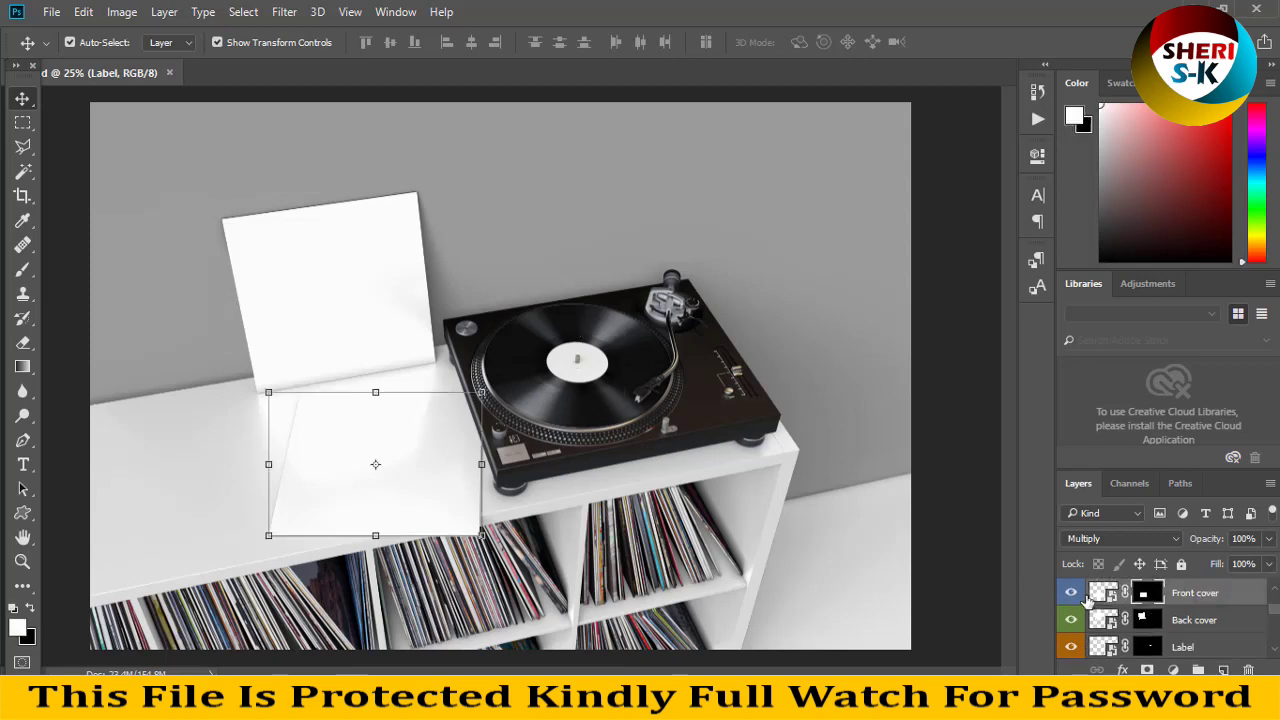
Step: Open the Front cover smart object and open the photo 19170 from the hairstyle and cup in hand folder
double_click(1103, 591)
left_click(51, 12)
left_click(63, 48)
left_click(539, 245)
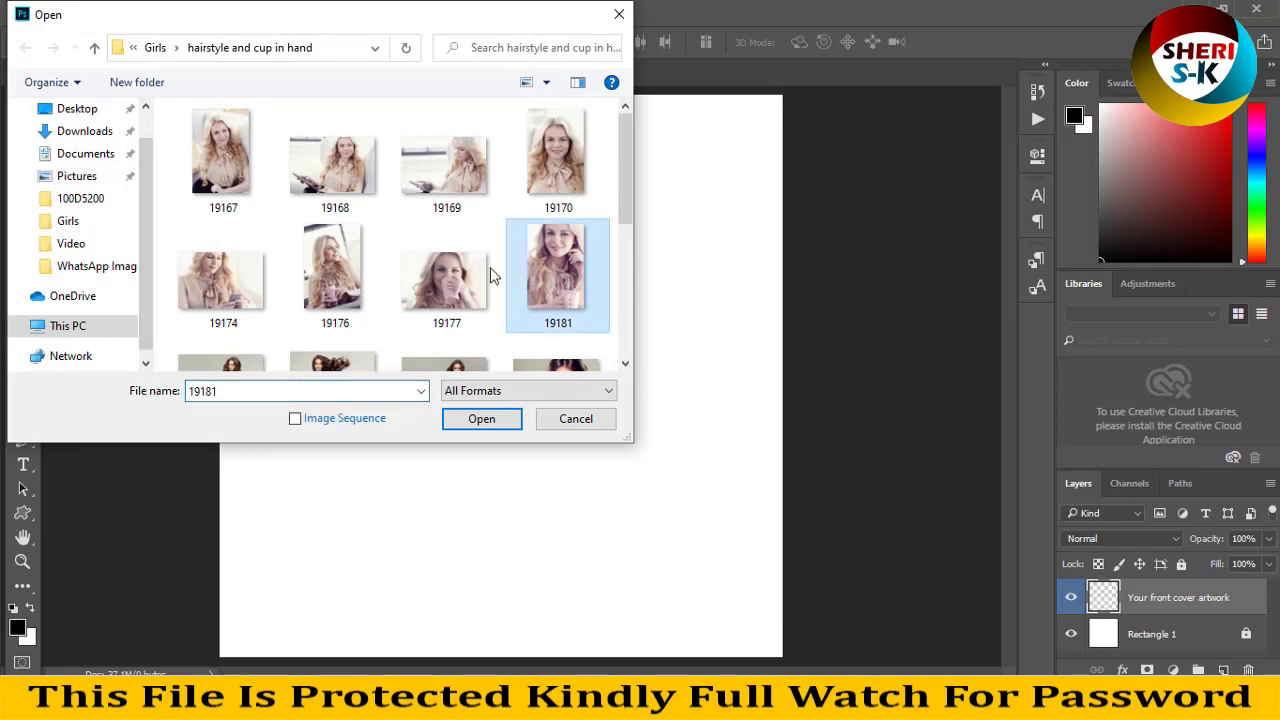
left_click(539, 197)
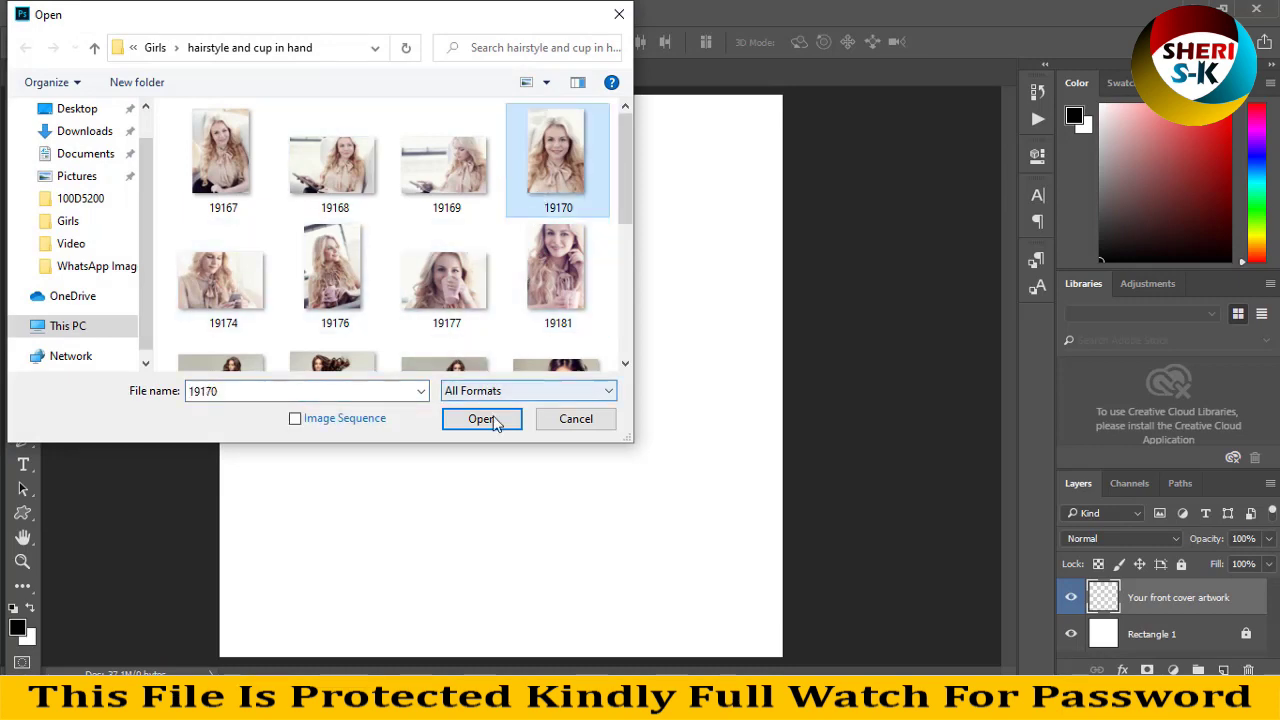
left_click(484, 419)
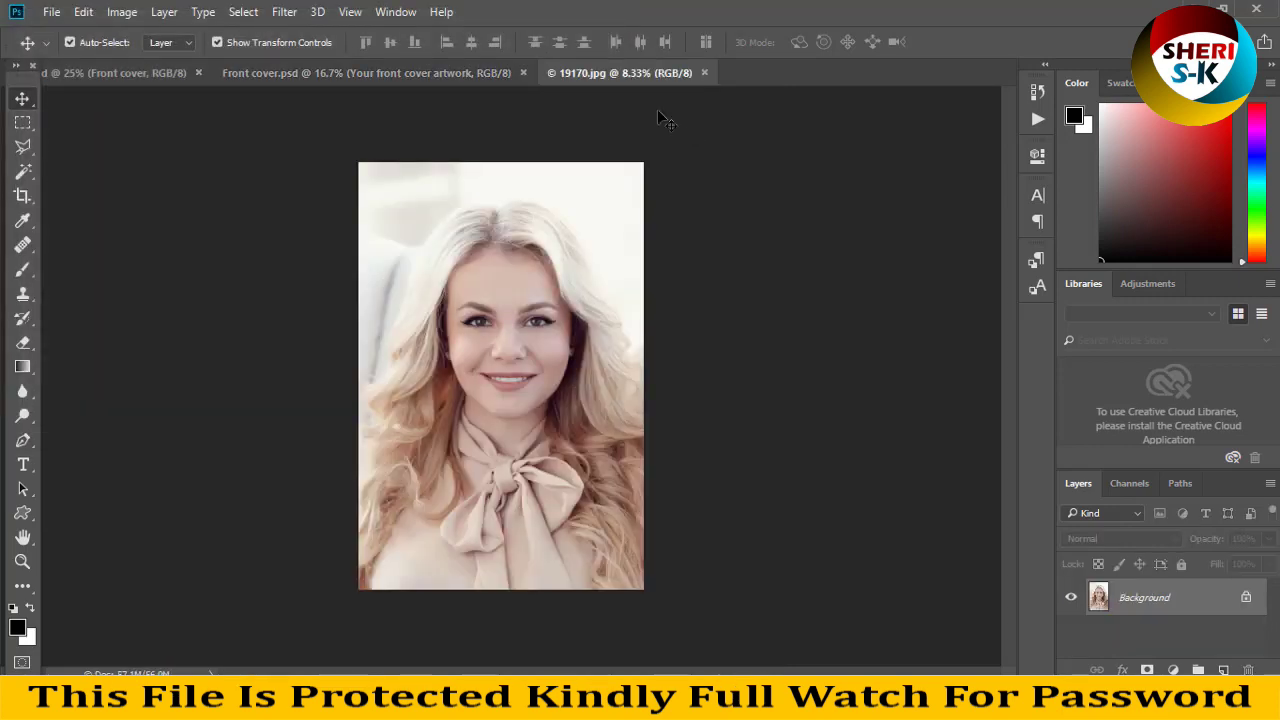
Step: Place the 19170 photo over the front cover artwork, save the smart object, and close both the photo and the smart object
left_click_drag(620, 73, 800, 198)
left_click_drag(920, 387, 600, 332)
key("ctrl+s")
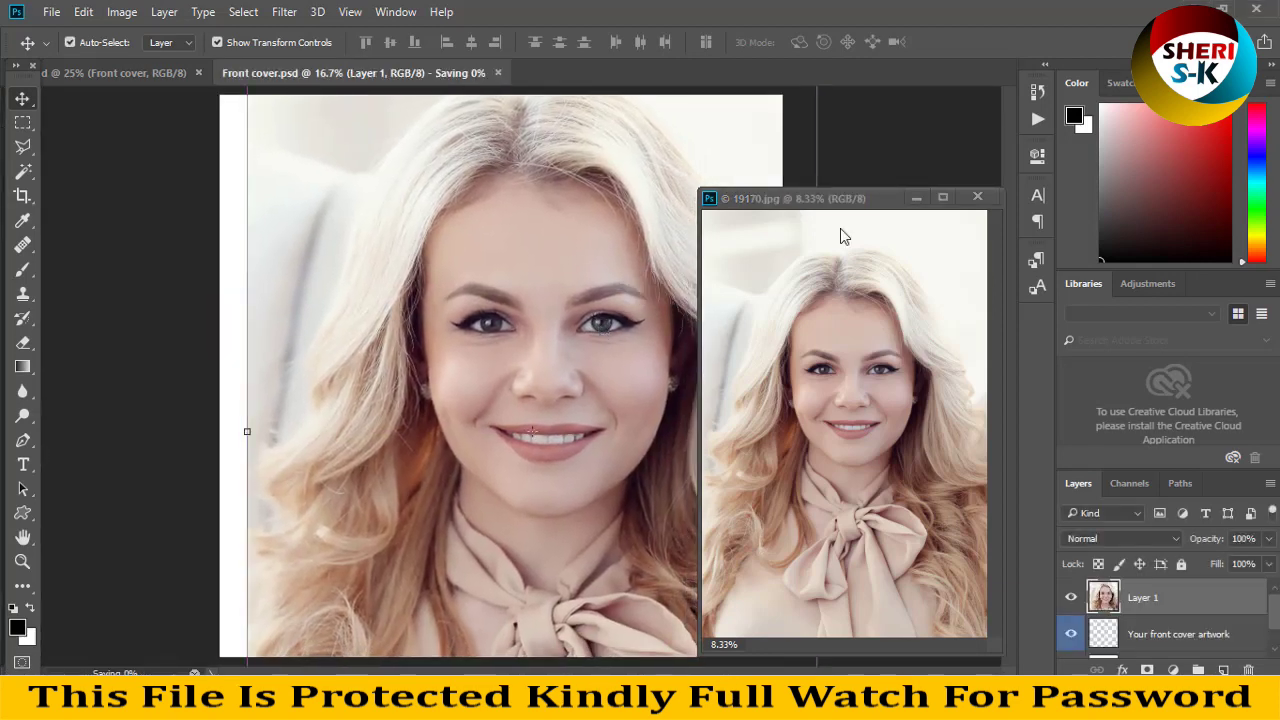
left_click(956, 196)
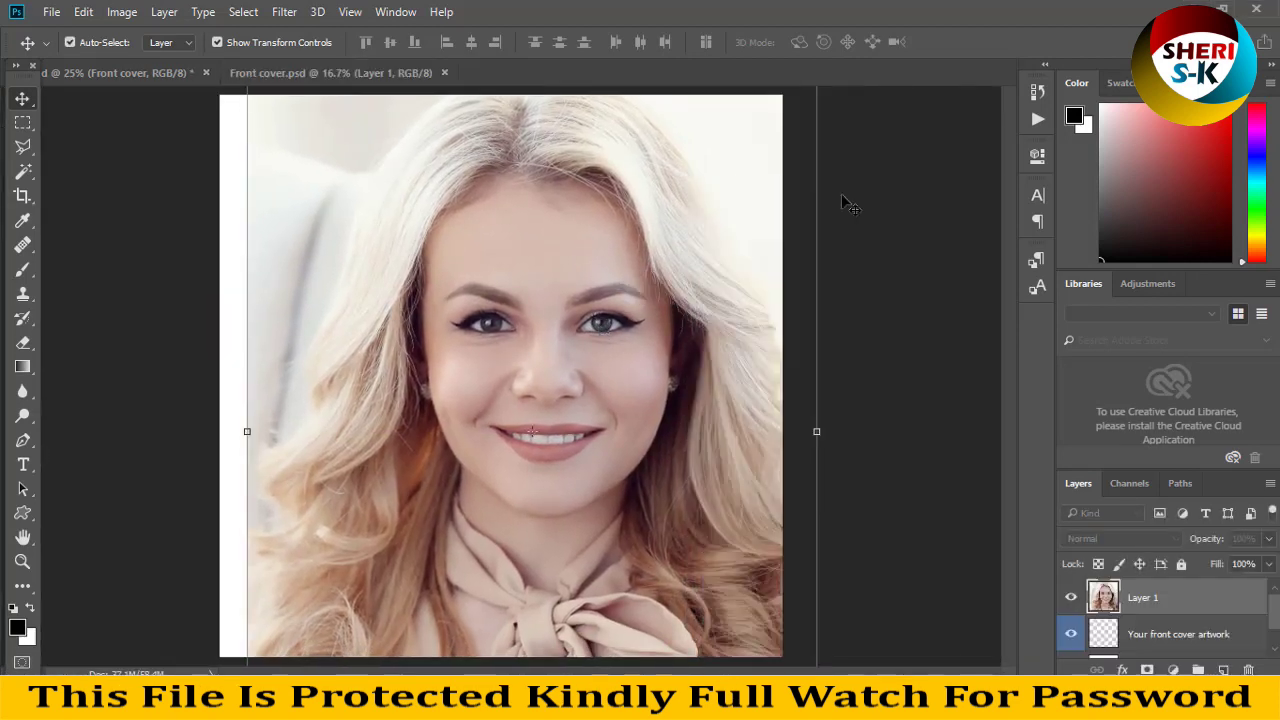
left_click(445, 71)
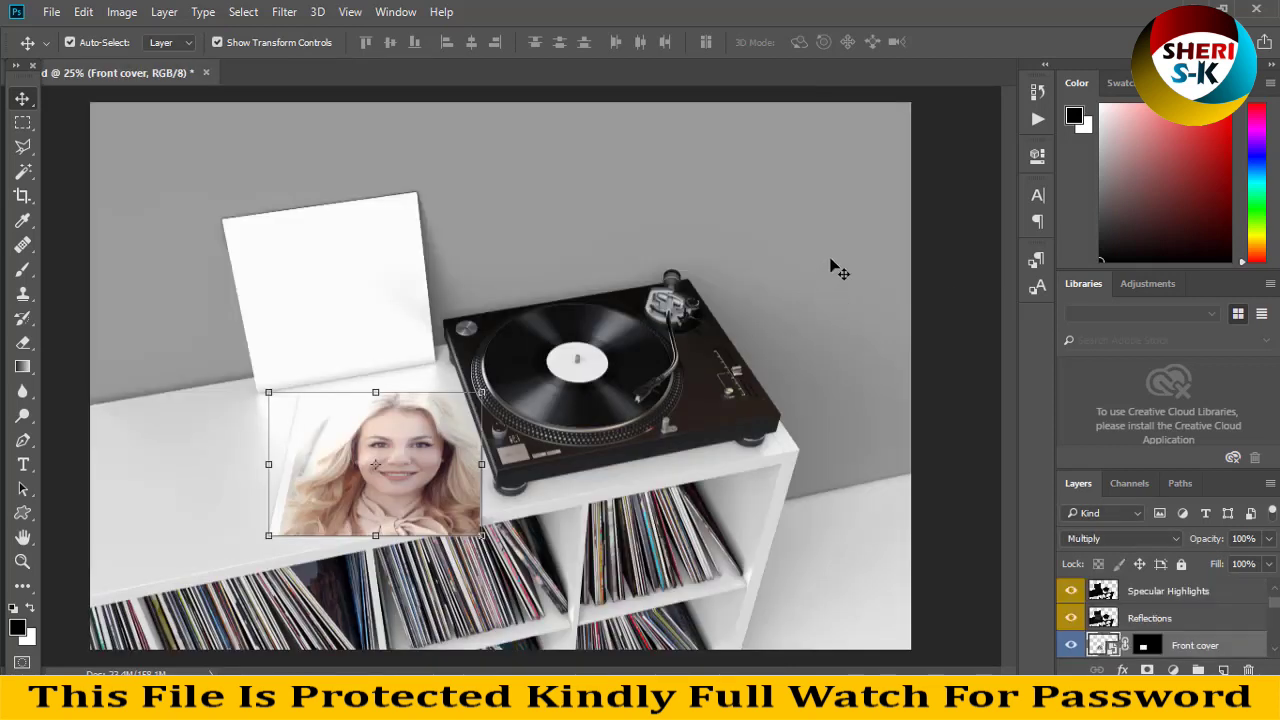
Step: Open the Back cover smart object from the mockup and open the photo 19176
scroll(1133, 622, "down", 2)
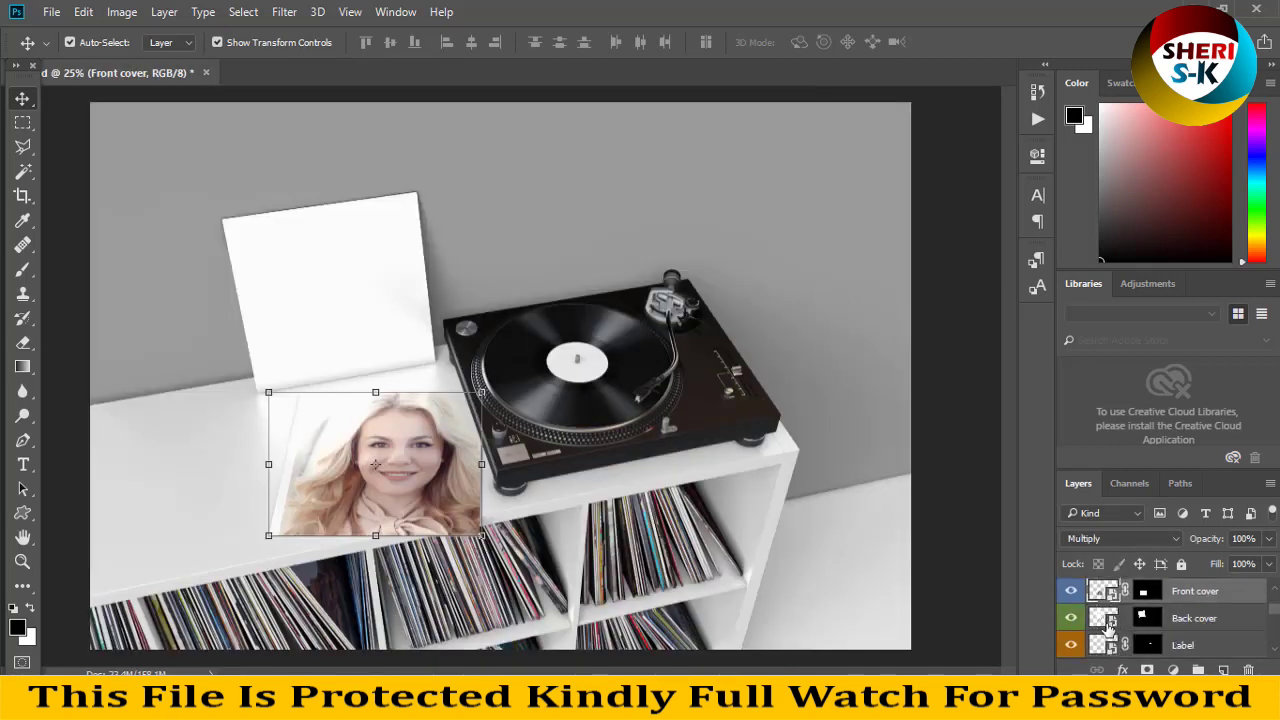
left_click(1110, 625)
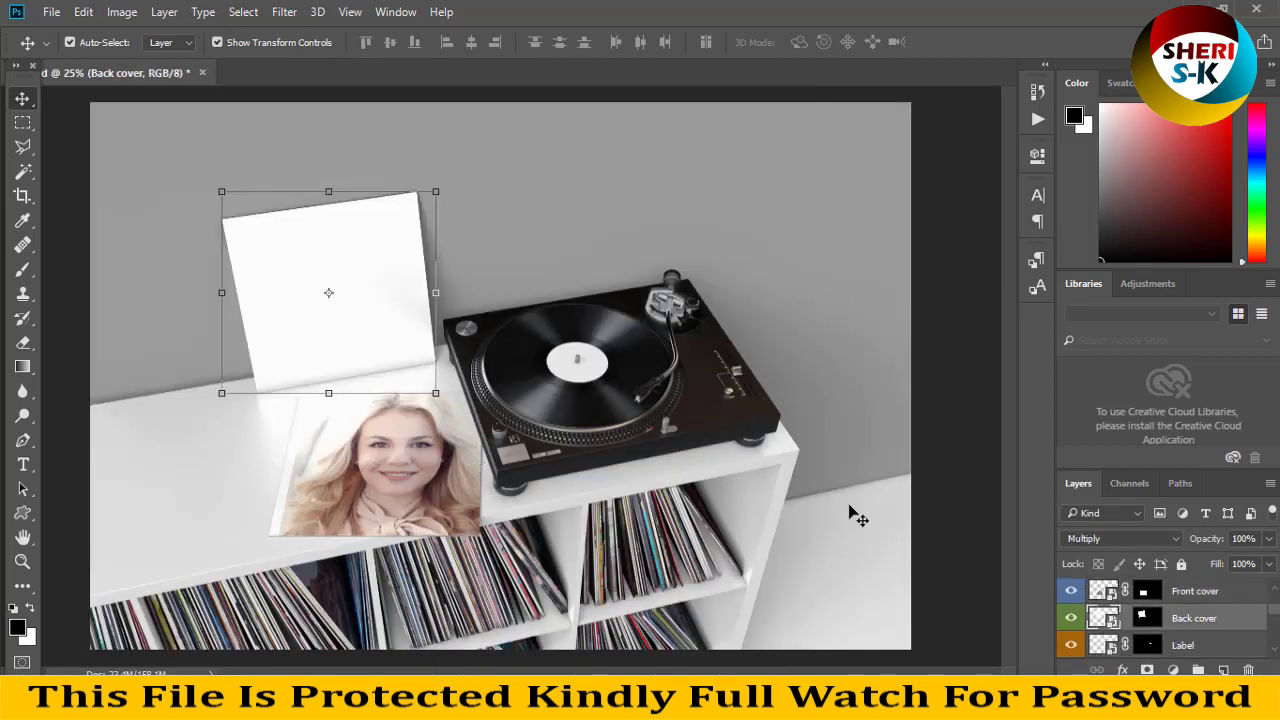
double_click(1104, 619)
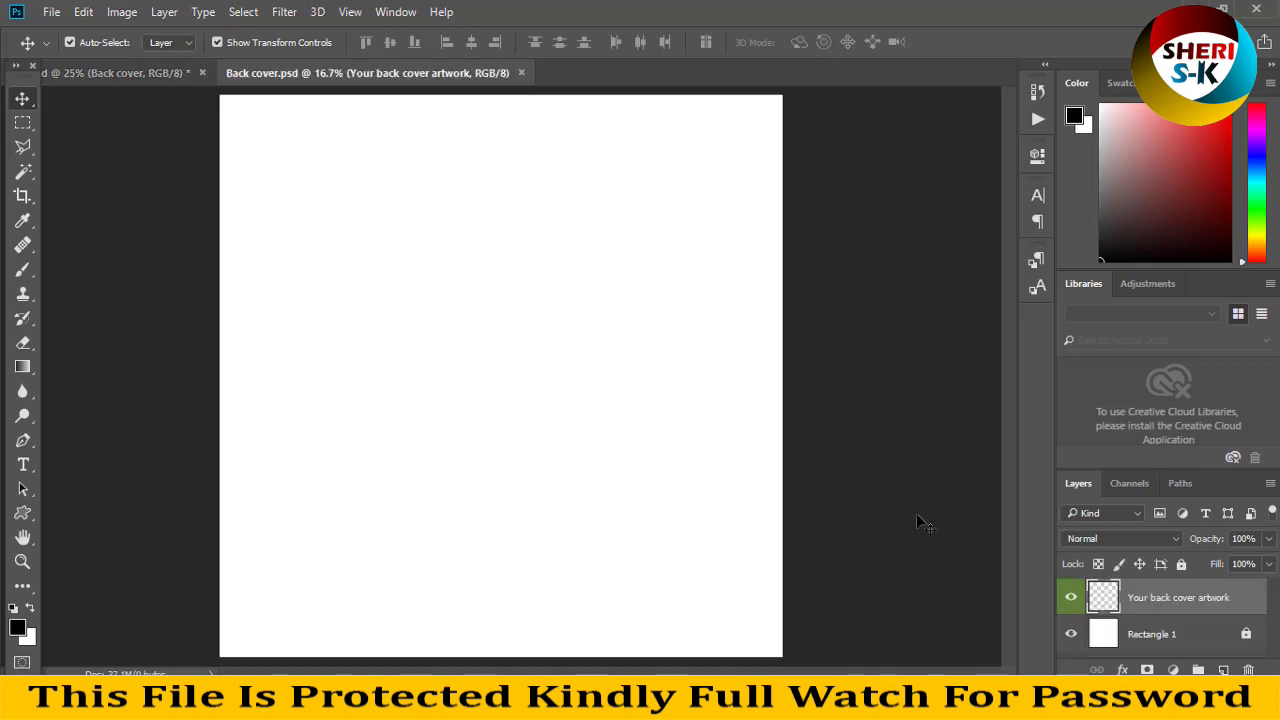
left_click(51, 12)
left_click(60, 48)
left_click(333, 268)
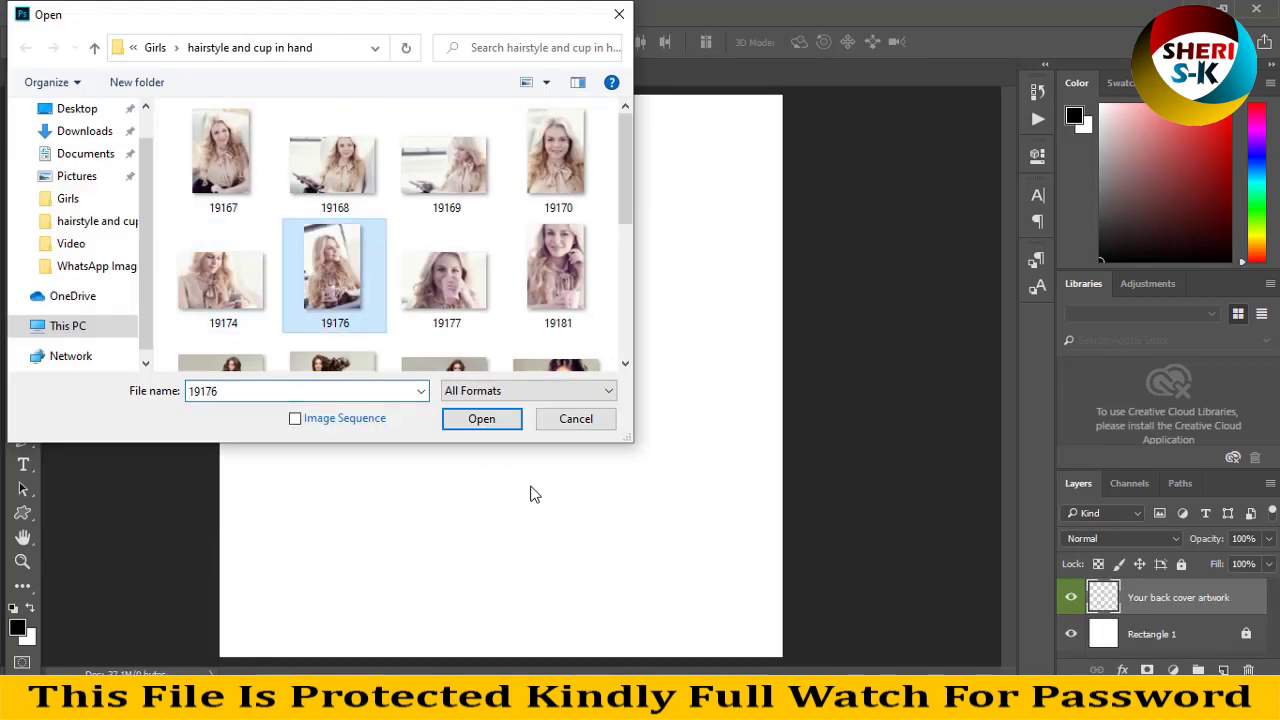
left_click(484, 420)
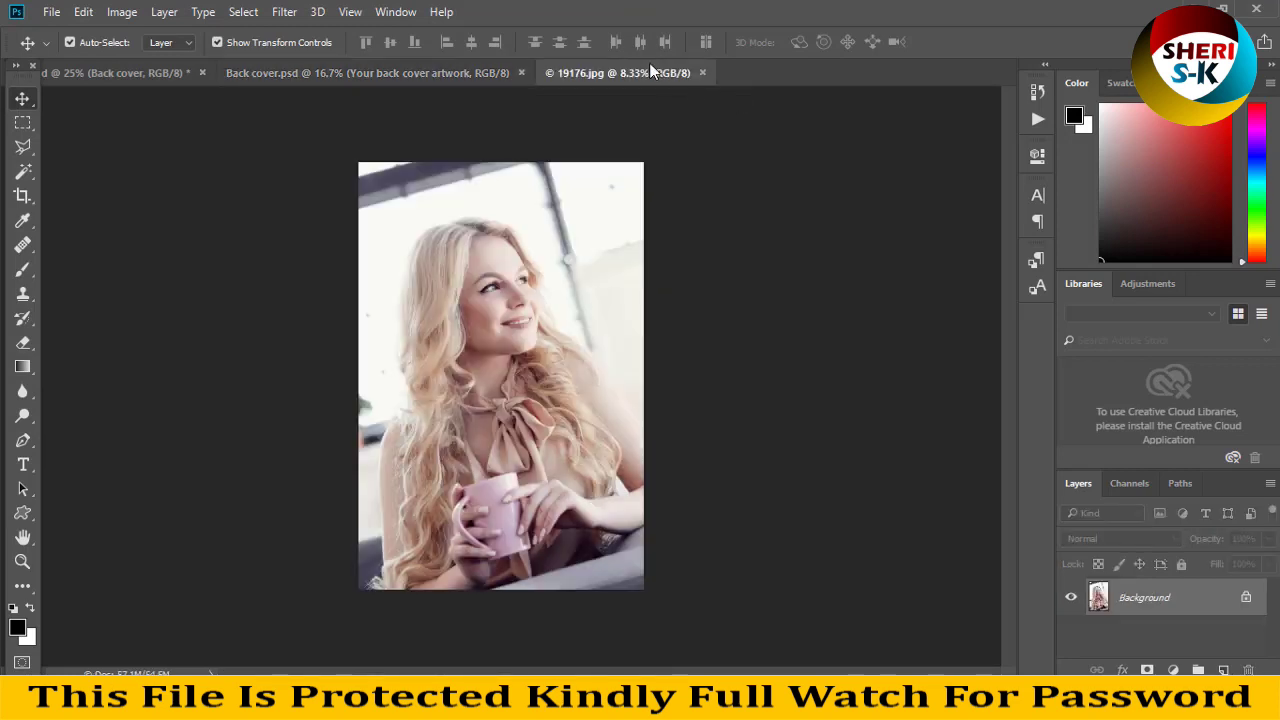
Step: Place the 19176 photo over the back cover artwork, save the smart object, return to the mockup and close the photo
left_click_drag(649, 70, 1003, 388)
left_click_drag(990, 450, 603, 294)
key("ctrl+s")
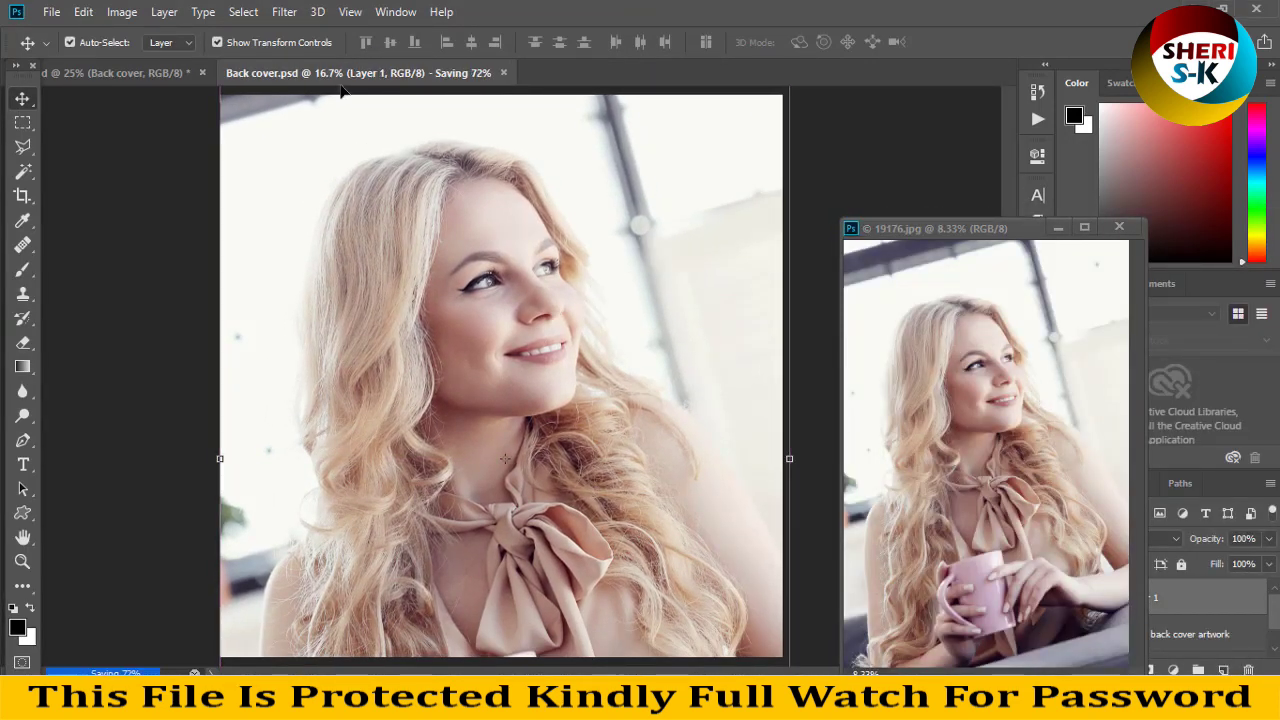
left_click(127, 72)
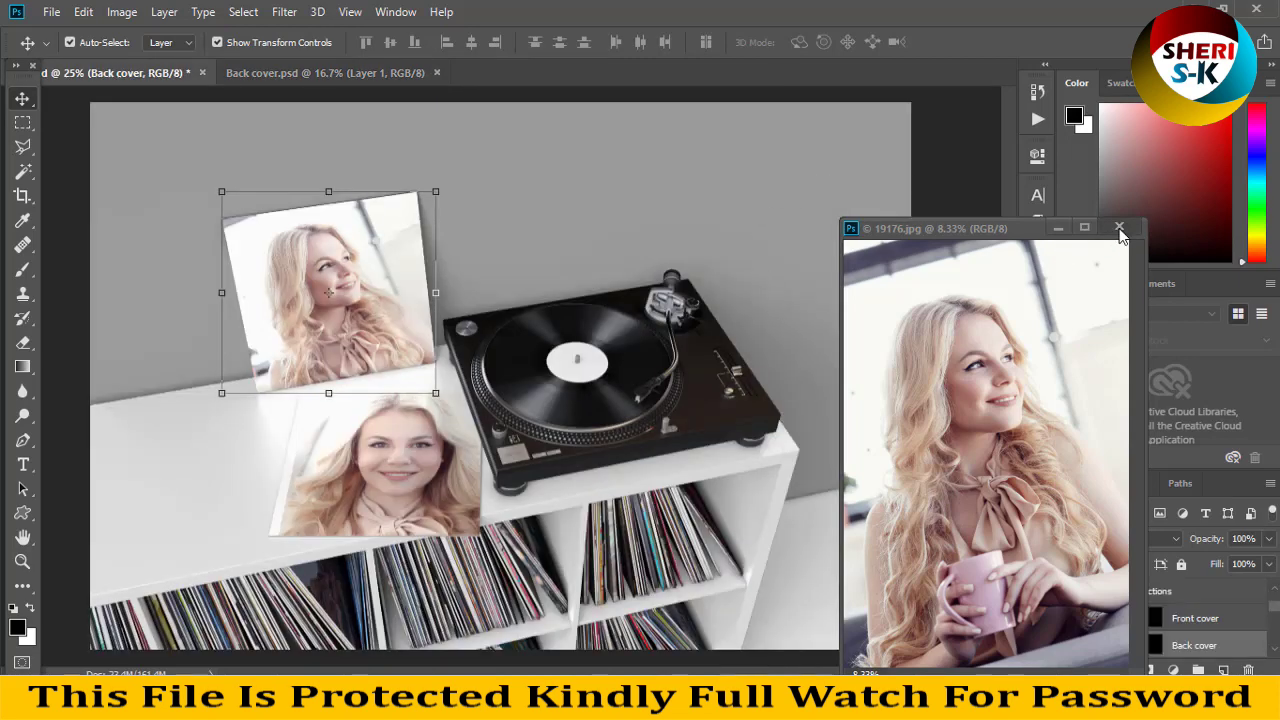
left_click(1119, 228)
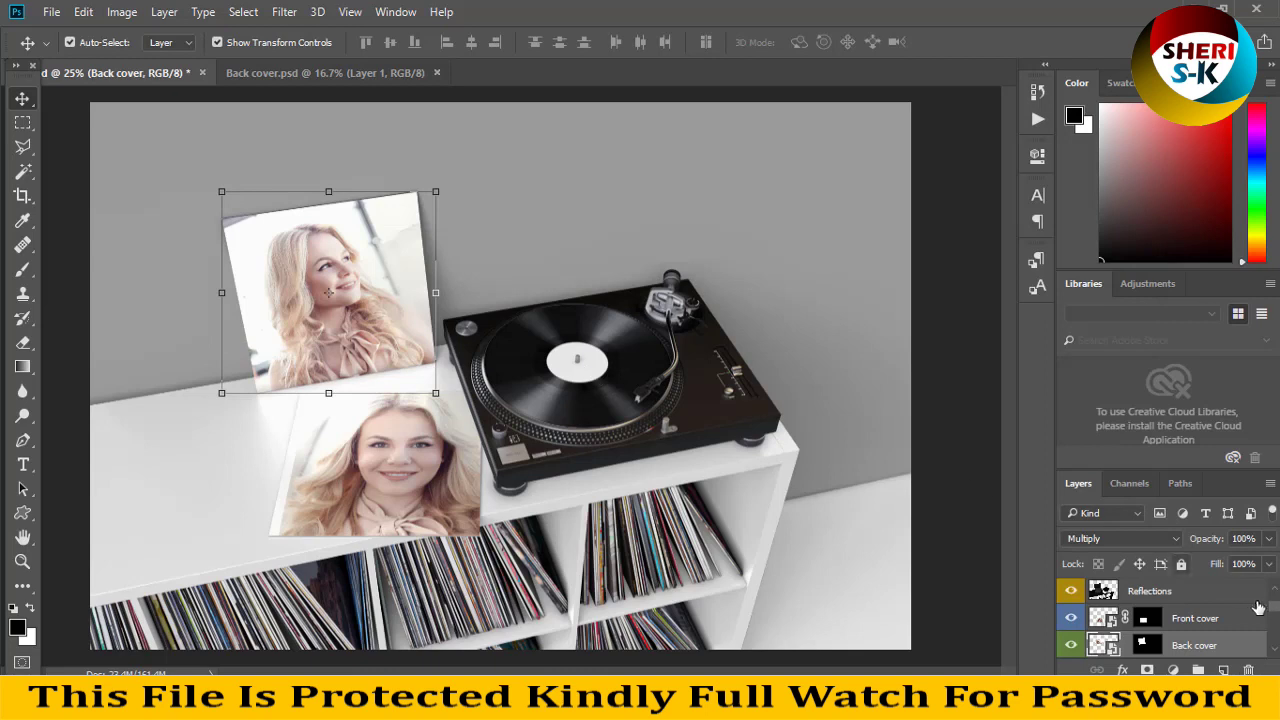
Step: Open the Label smart object and add the text LEO MUSIC to the label artwork
scroll(1147, 650, "down", 1)
double_click(1106, 647)
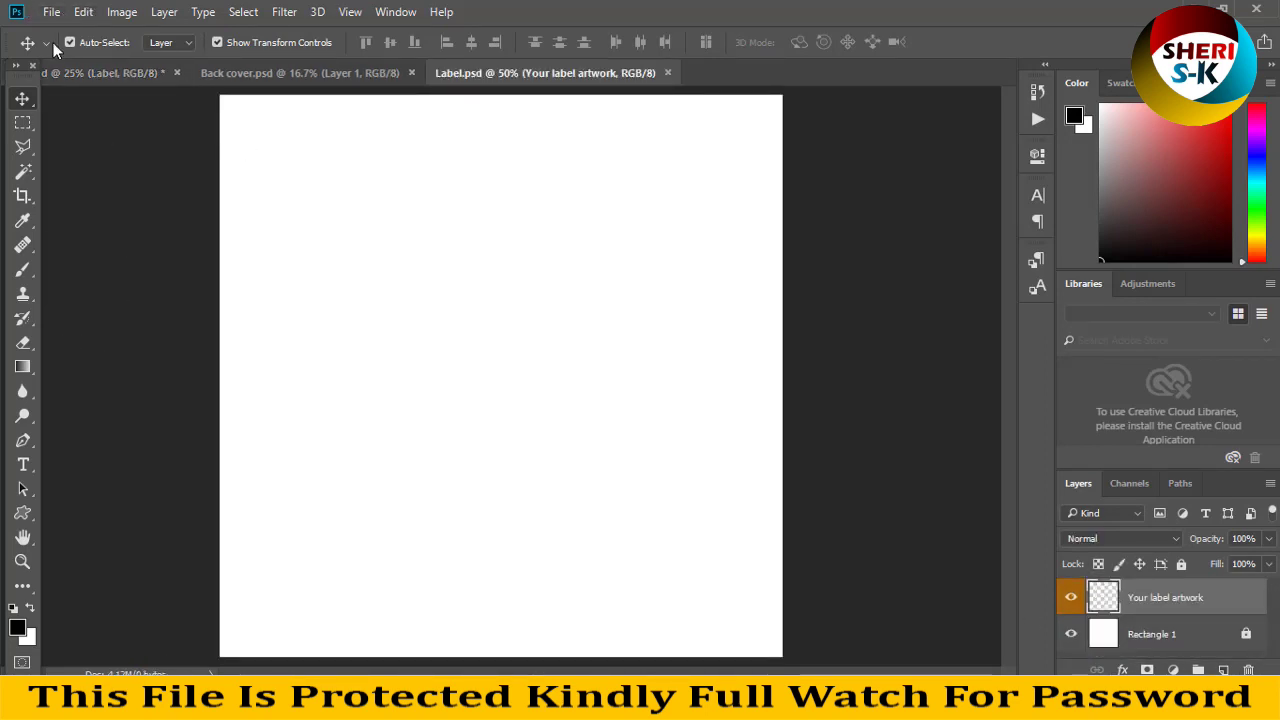
left_click(23, 465)
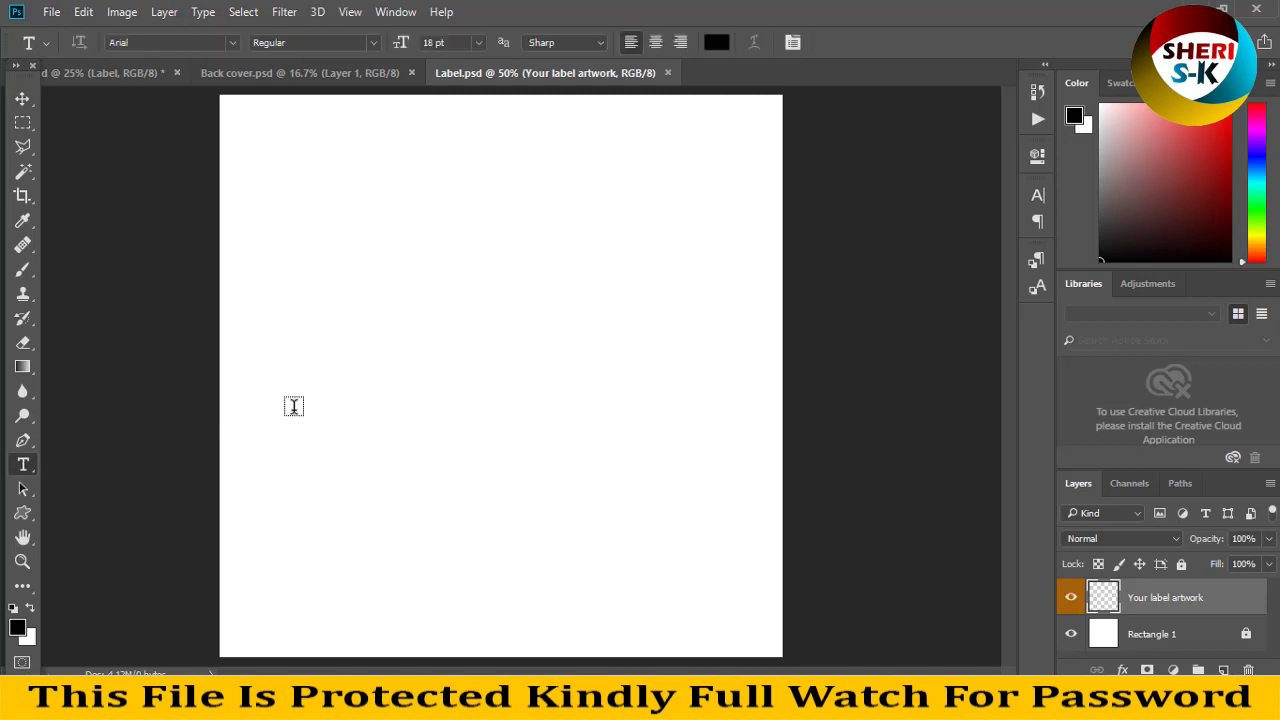
left_click(396, 410)
type("LEO MUSIC")
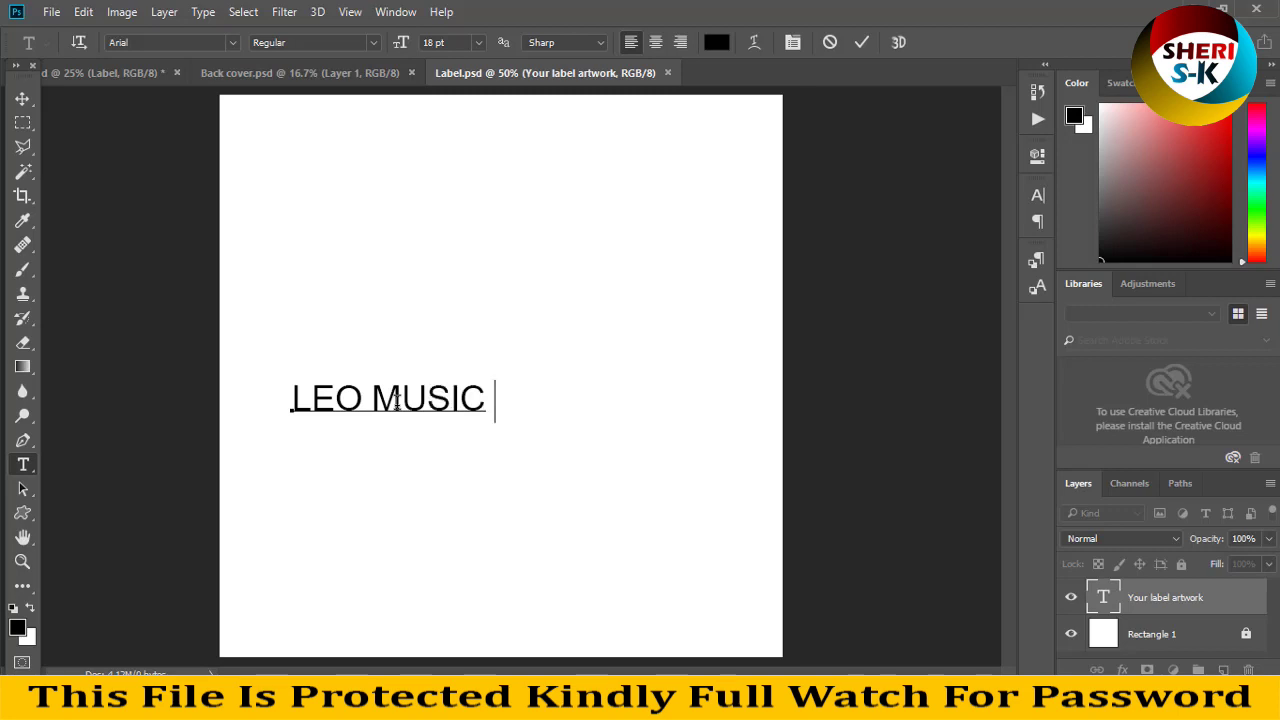
Step: Try the Blackpast font on the LEO MUSIC text, and set it to Gorehand Straight
key("ctrl+a")
left_click(232, 43)
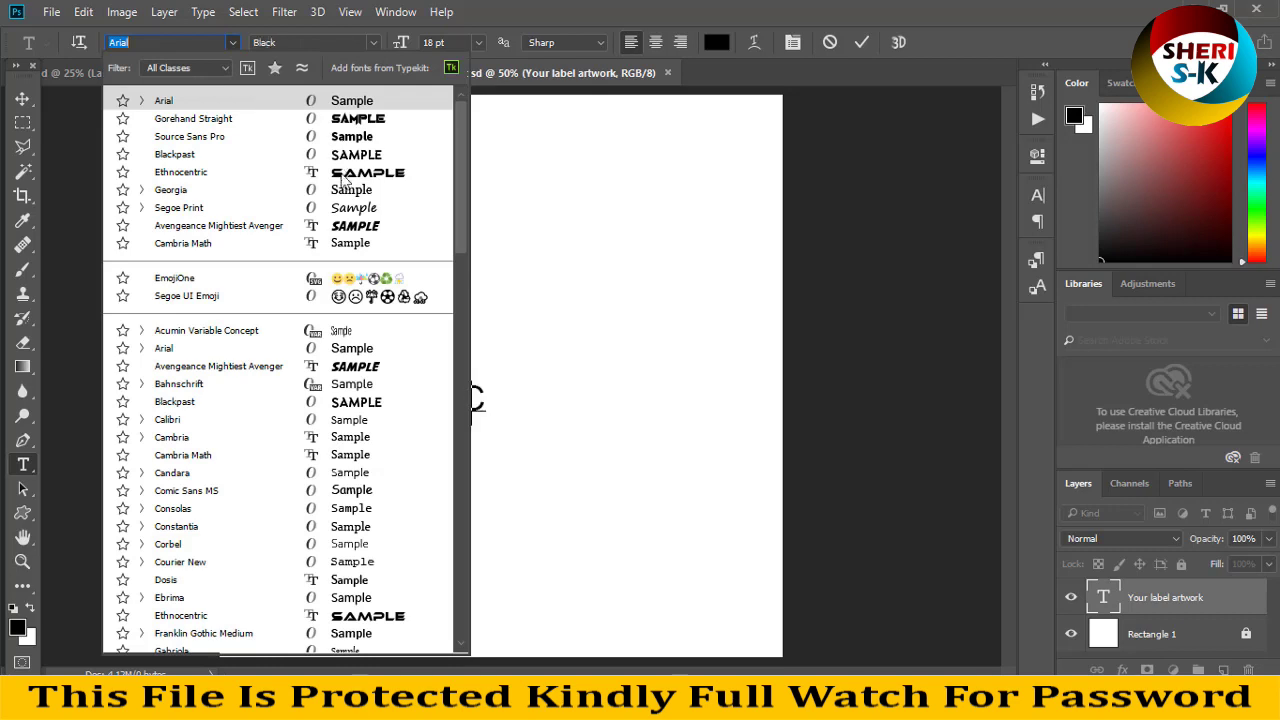
left_click(355, 154)
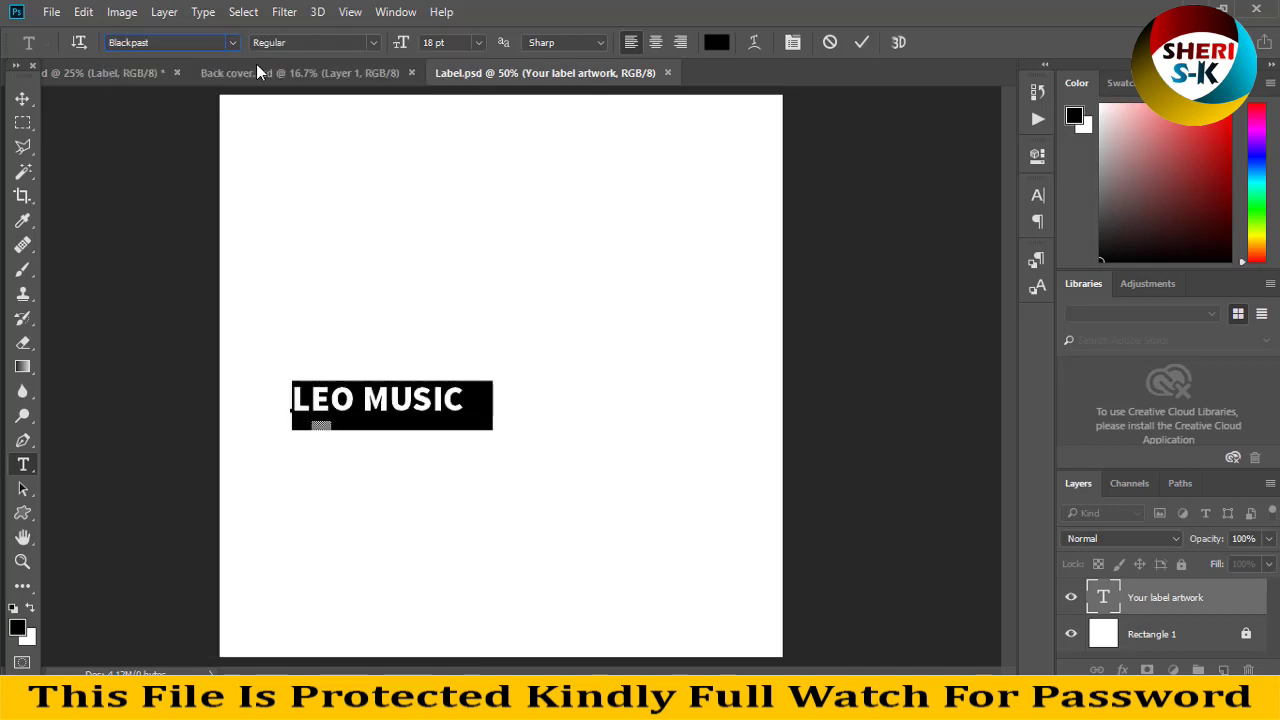
left_click(231, 42)
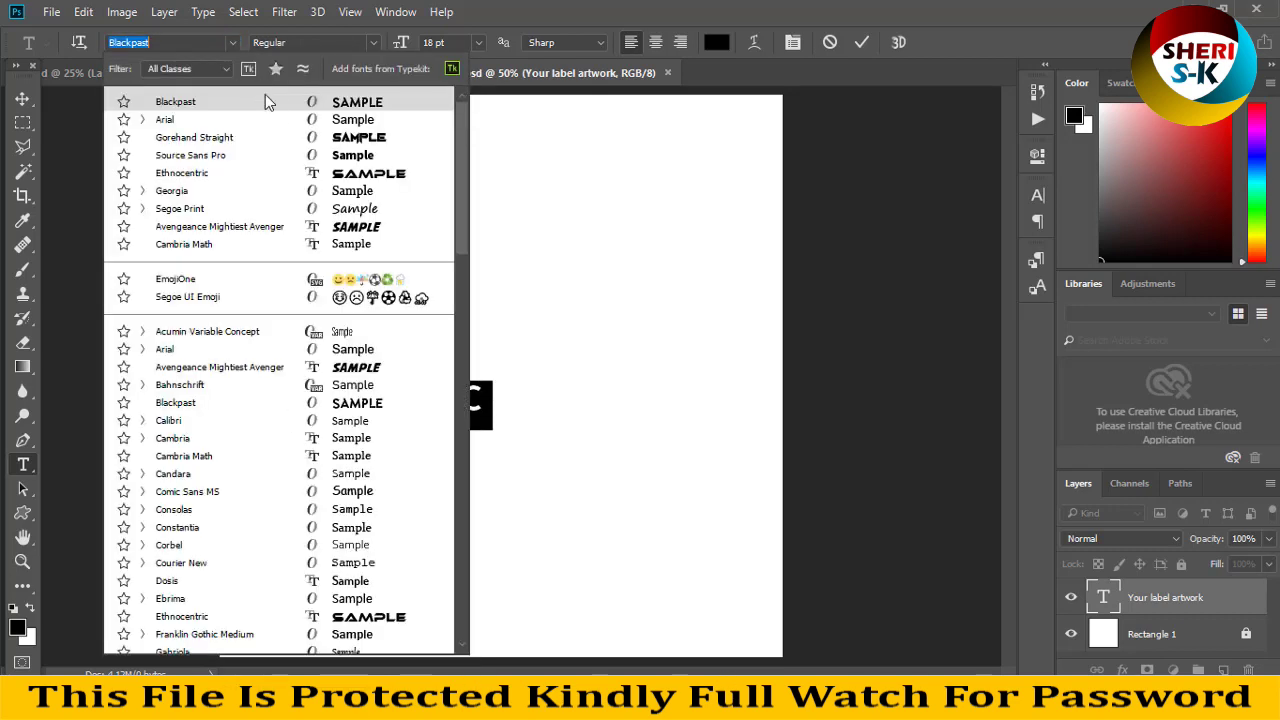
left_click(307, 143)
Step: Scale the LEO MUSIC text to about 209%, move it slightly upward on the label, and save the smart object
left_click(22, 97)
left_click_drag(485, 377, 696, 327)
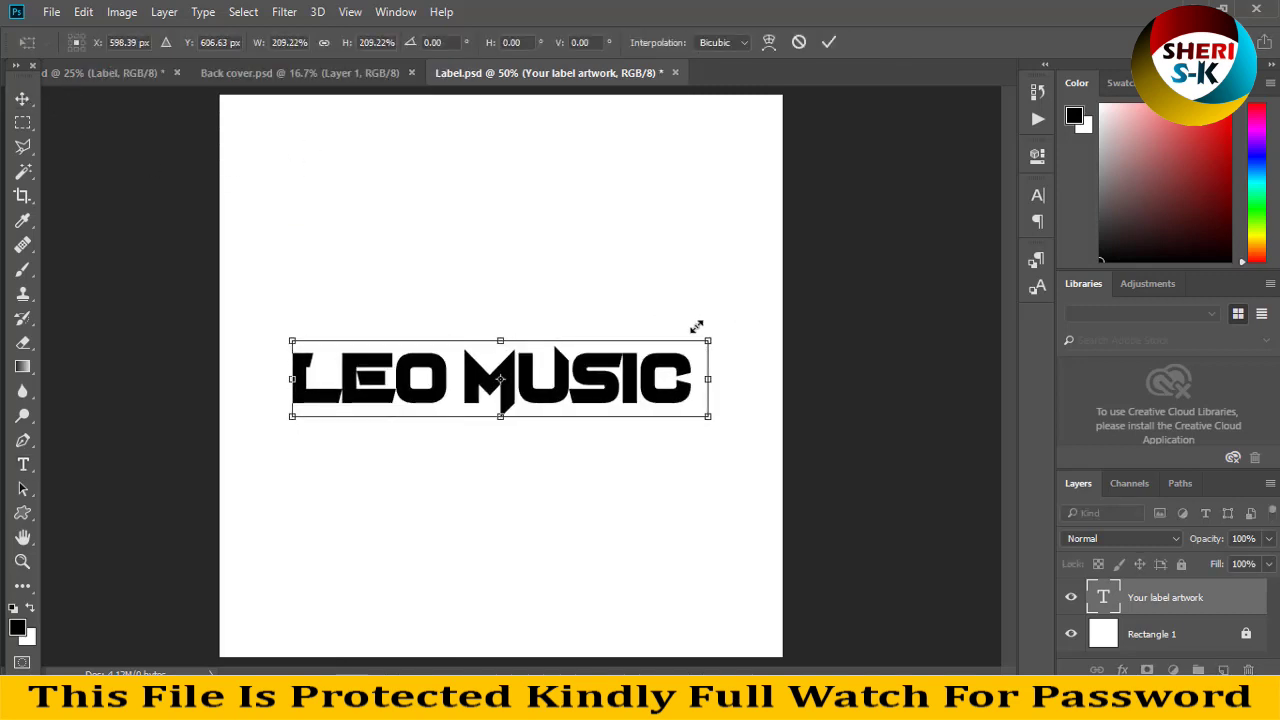
key("Return")
left_click_drag(545, 406, 548, 388)
key("ctrl+s")
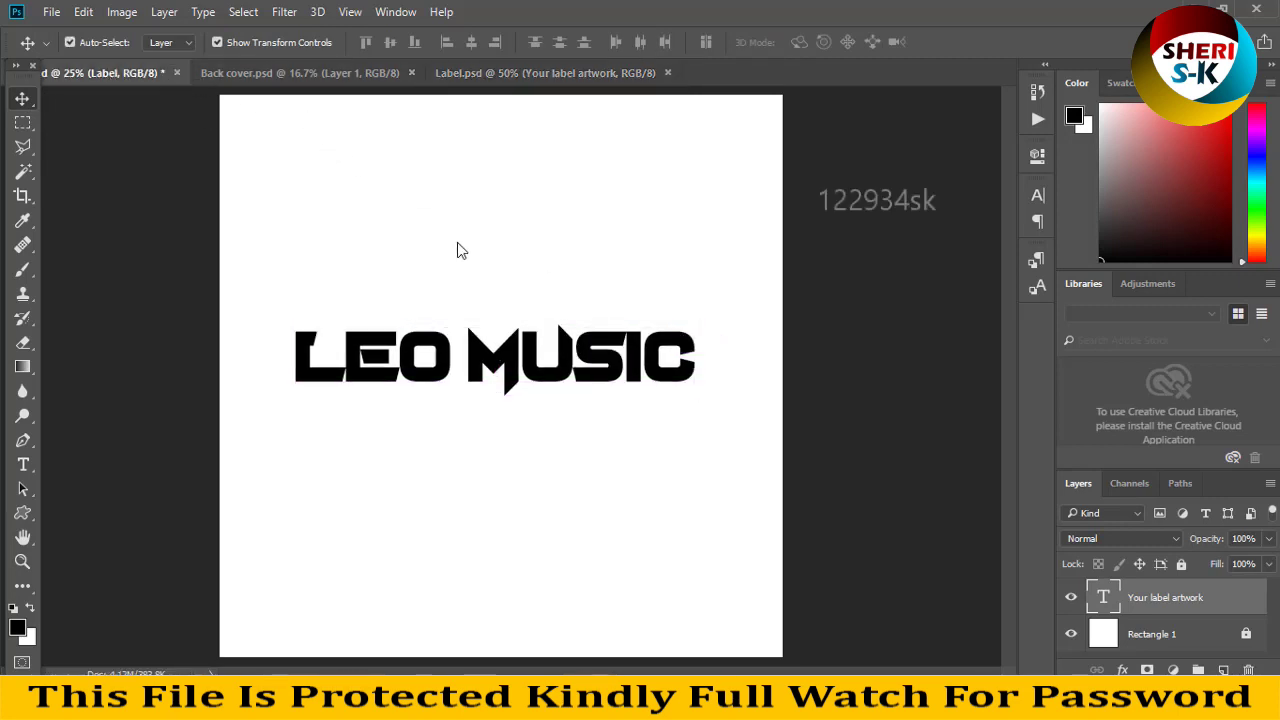
Step: Return to the mockup and inspect the label on the turntable's record up close
key("ctrl+Tab")
left_click(902, 255, "ctrl")
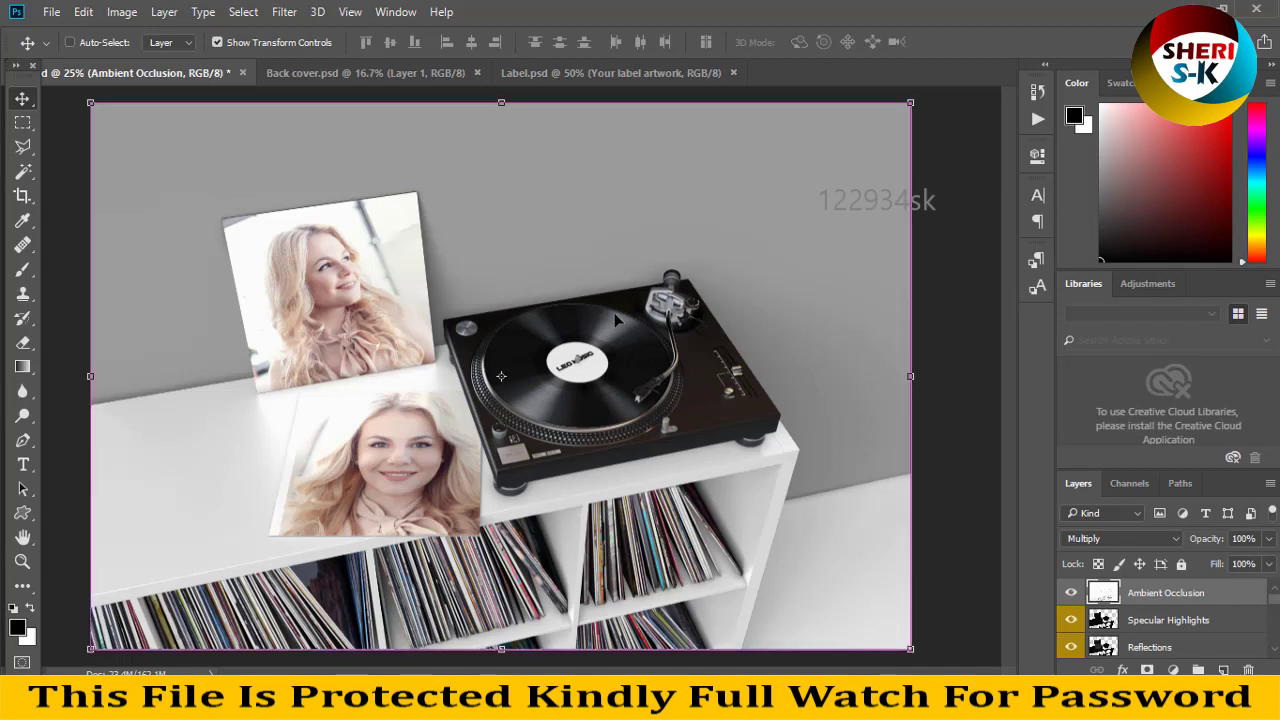
scroll(575, 370, "up", 3)
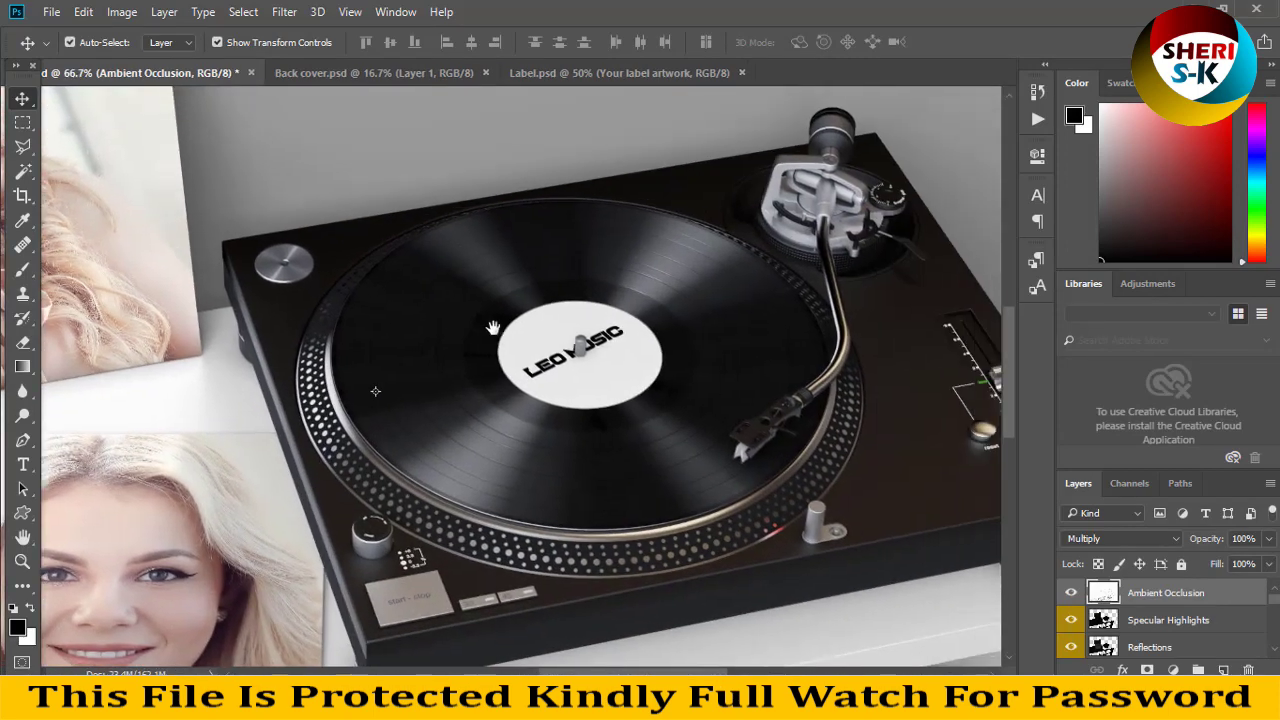
left_click_drag(493, 328, 322, 358)
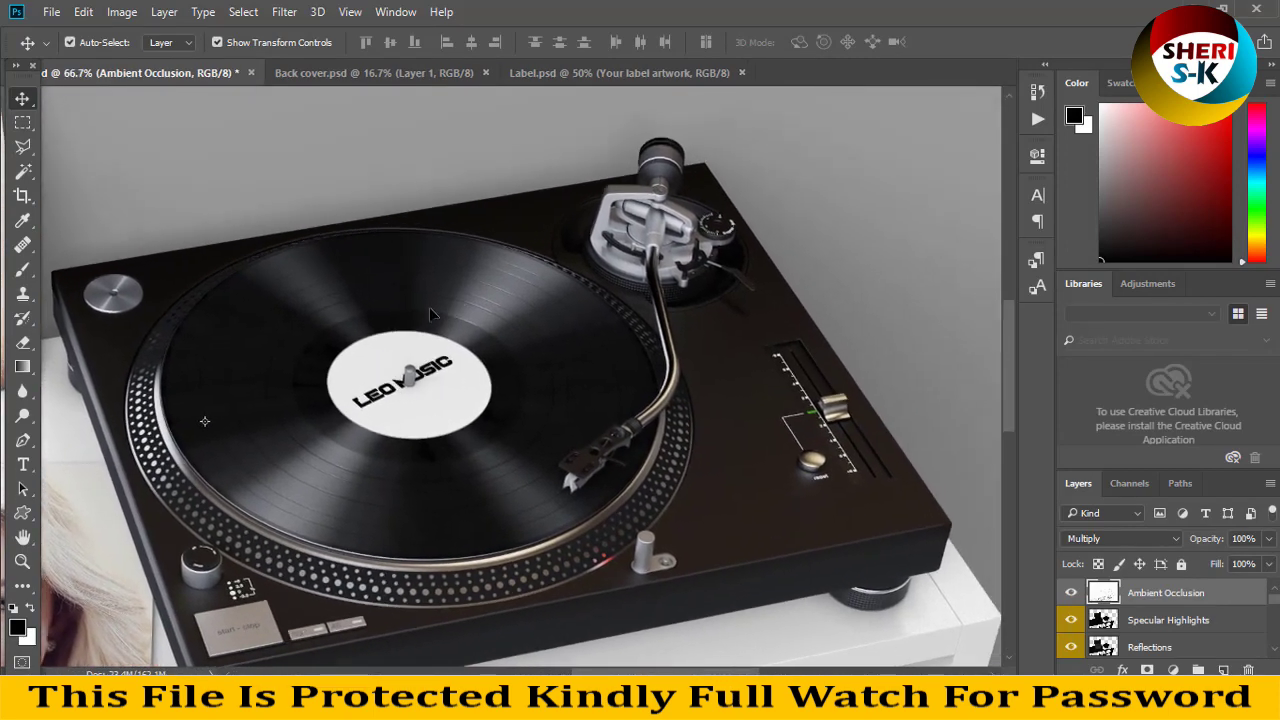
scroll(429, 307, "down", 4)
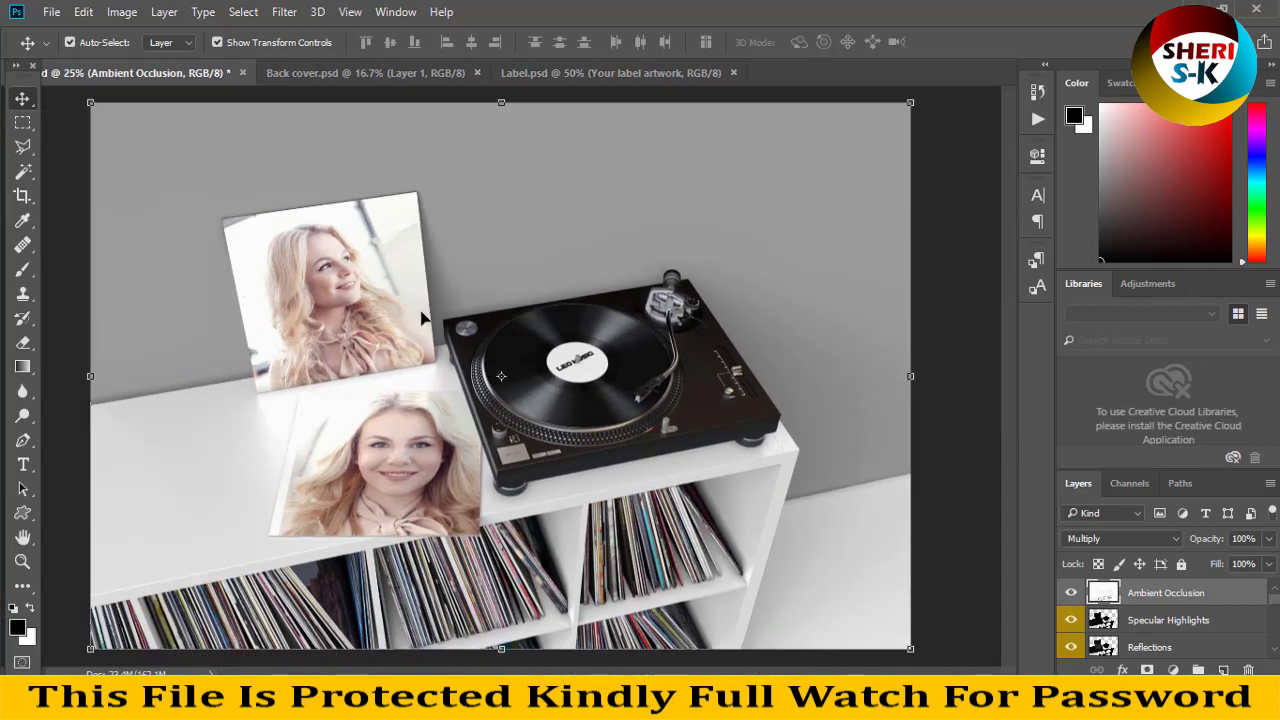
Step: Close the Label and Back cover smart objects, and close mockup 006 without saving its changes
left_click(631, 70)
key("ctrl+w")
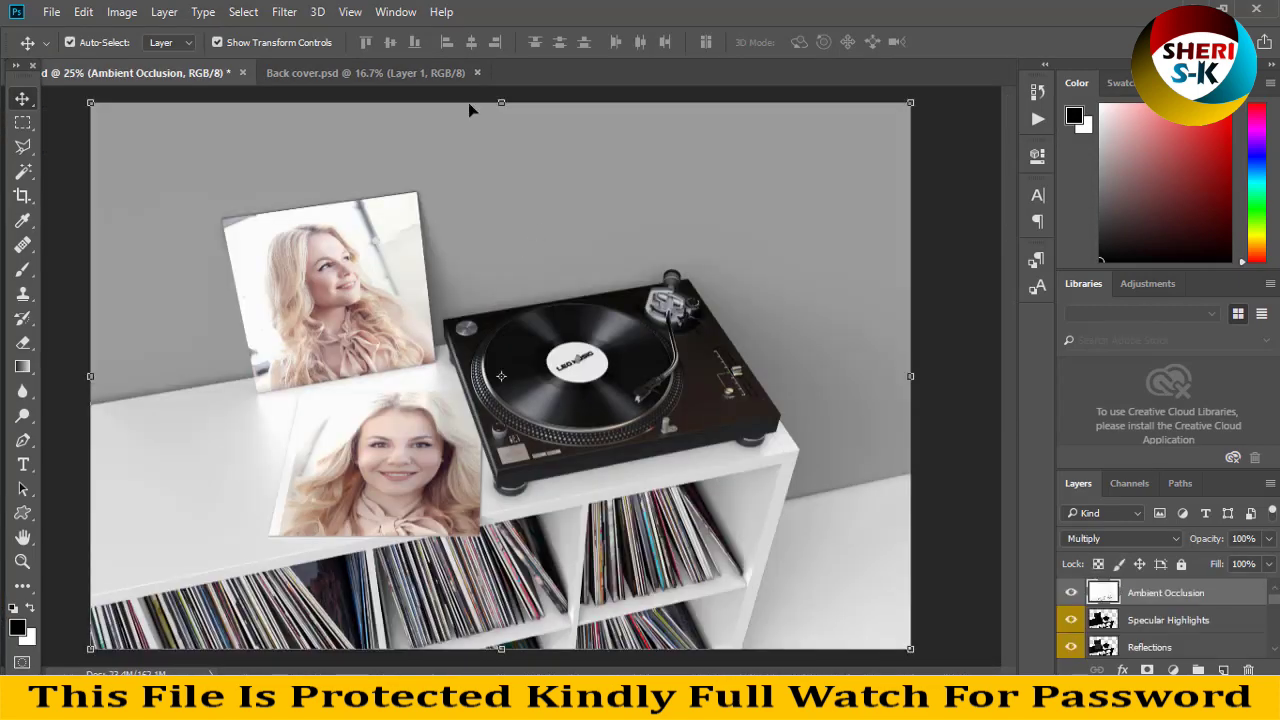
left_click(477, 73)
left_click(242, 73)
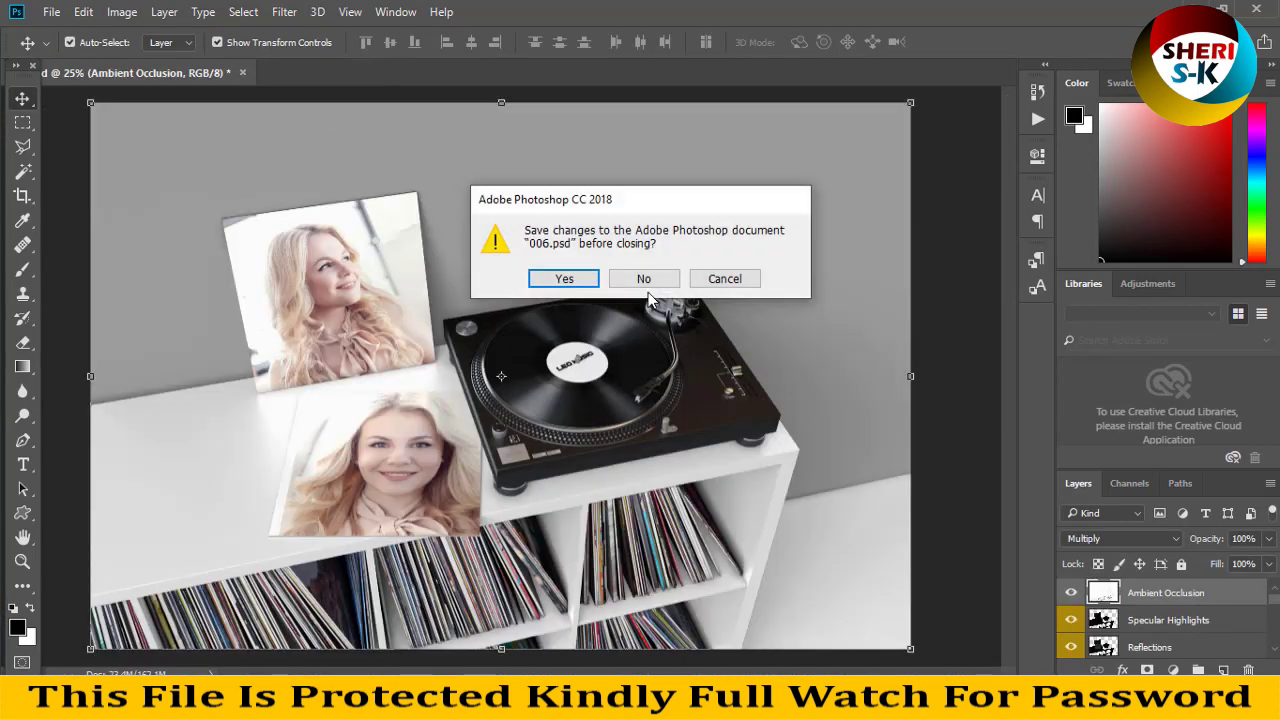
left_click(643, 280)
Step: Open mockup 004 from the Record Mockup folder in Photoshop
key("alt+Tab")
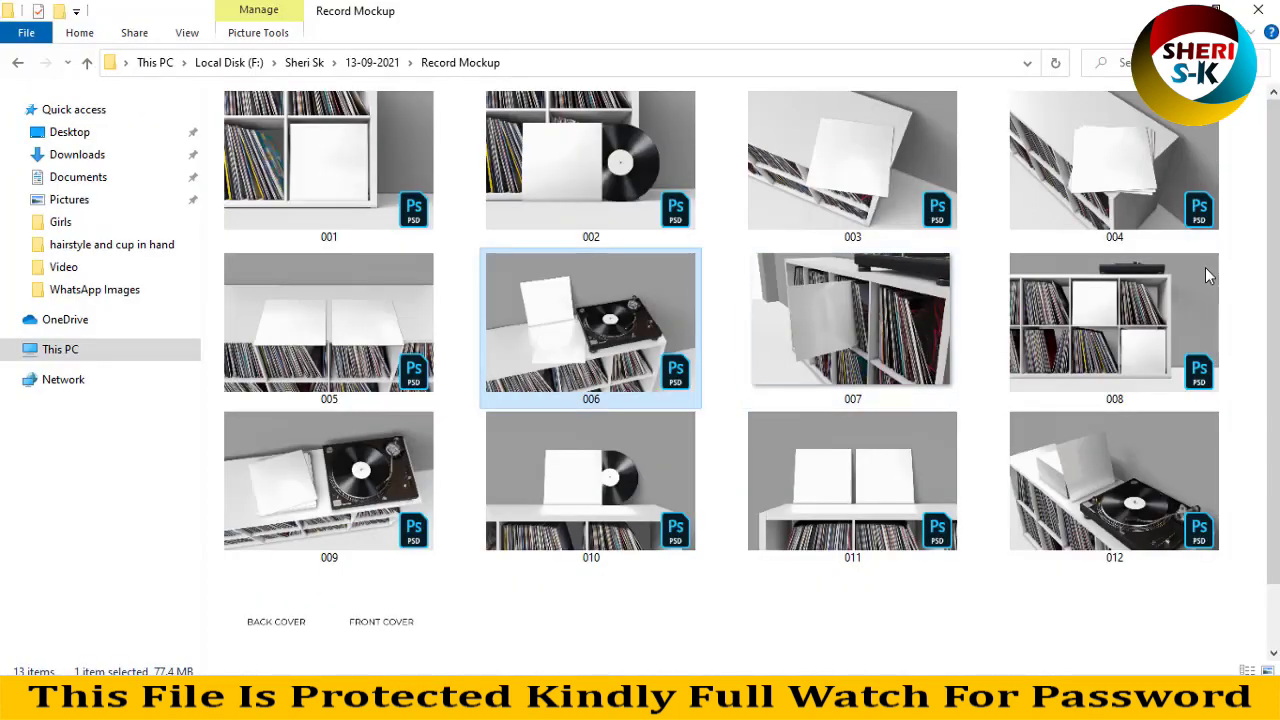
left_click(1074, 237)
left_click_drag(1097, 185, 466, 273)
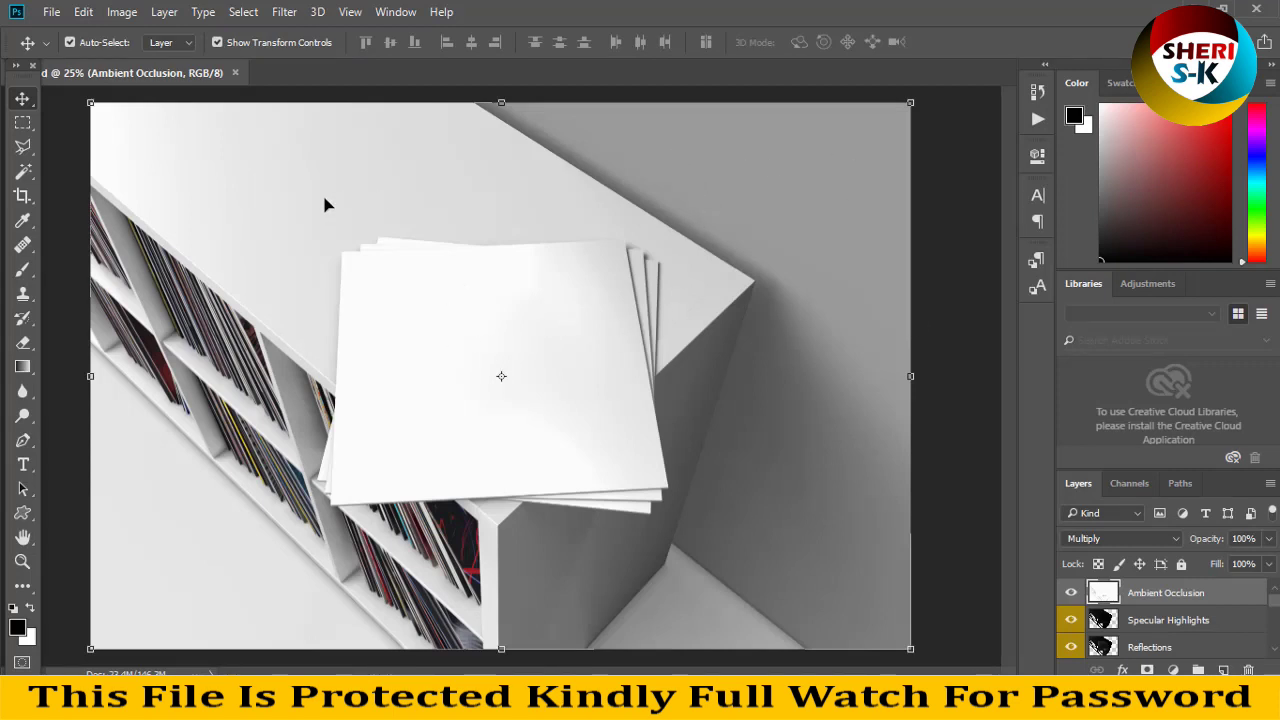
Step: Toggle the Shelf color layer, the Shadows layer and the Background group off and on to examine what each one affects
scroll(1234, 645, "down", 5)
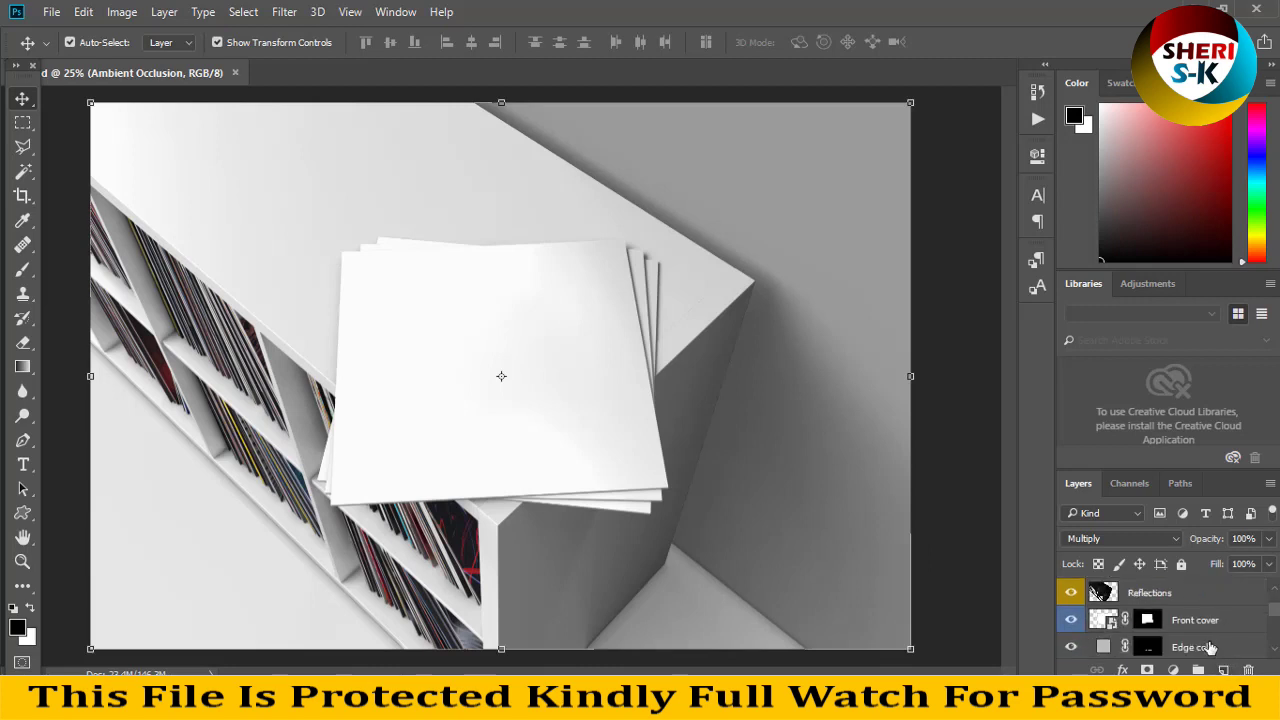
scroll(1234, 645, "down", 2)
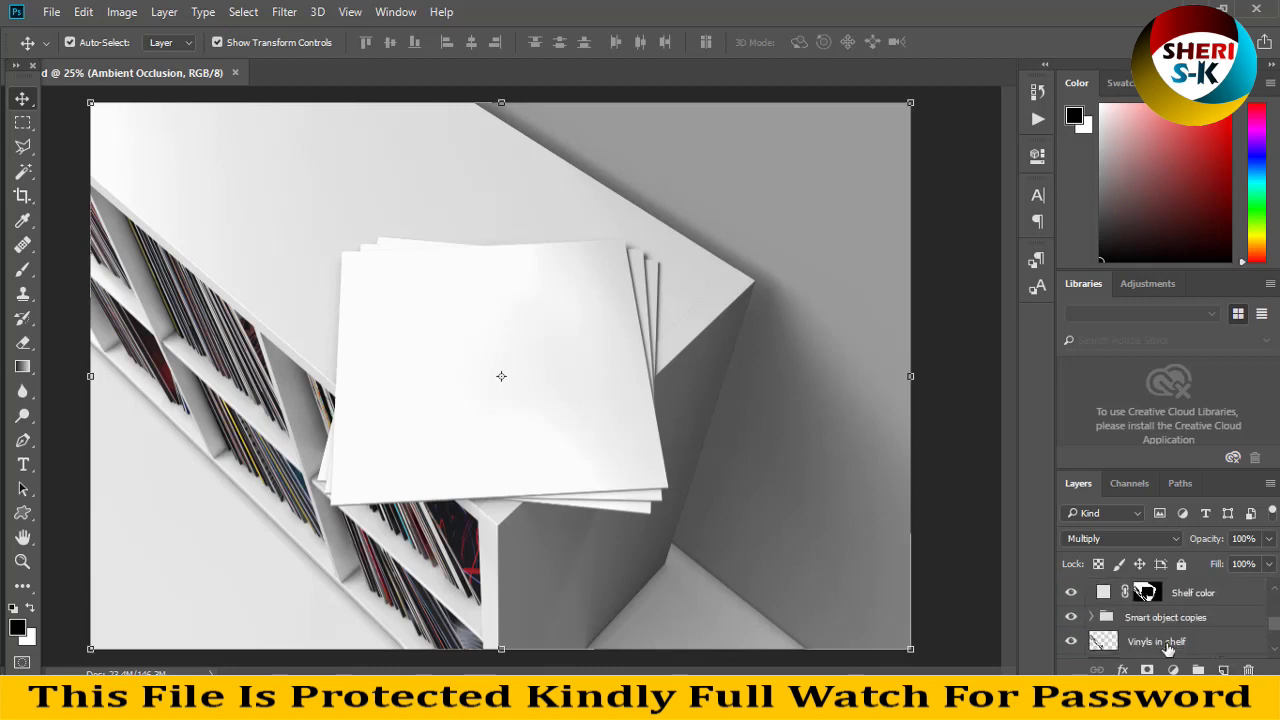
left_click(1070, 594)
left_click(1070, 594)
scroll(1072, 624, "down", 3)
left_click(1072, 624)
left_click(1072, 624)
left_click(1072, 624)
left_click(1072, 624)
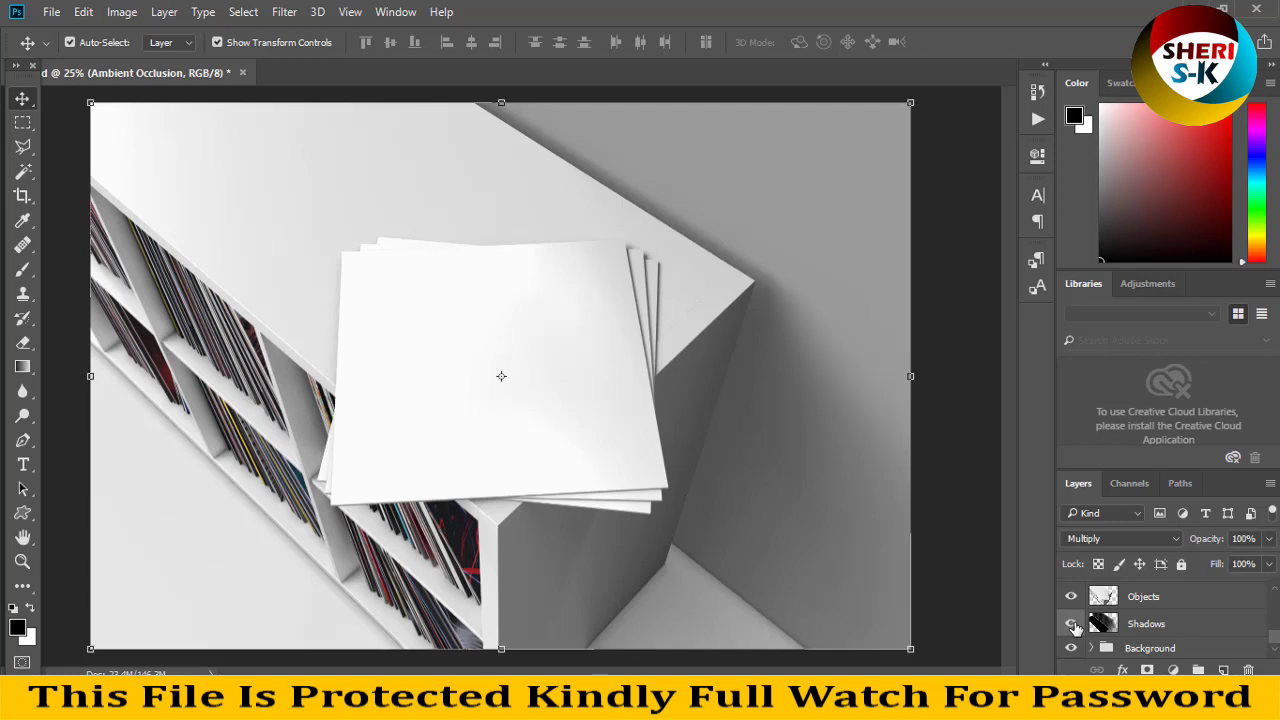
left_click(1070, 648)
left_click(1070, 648)
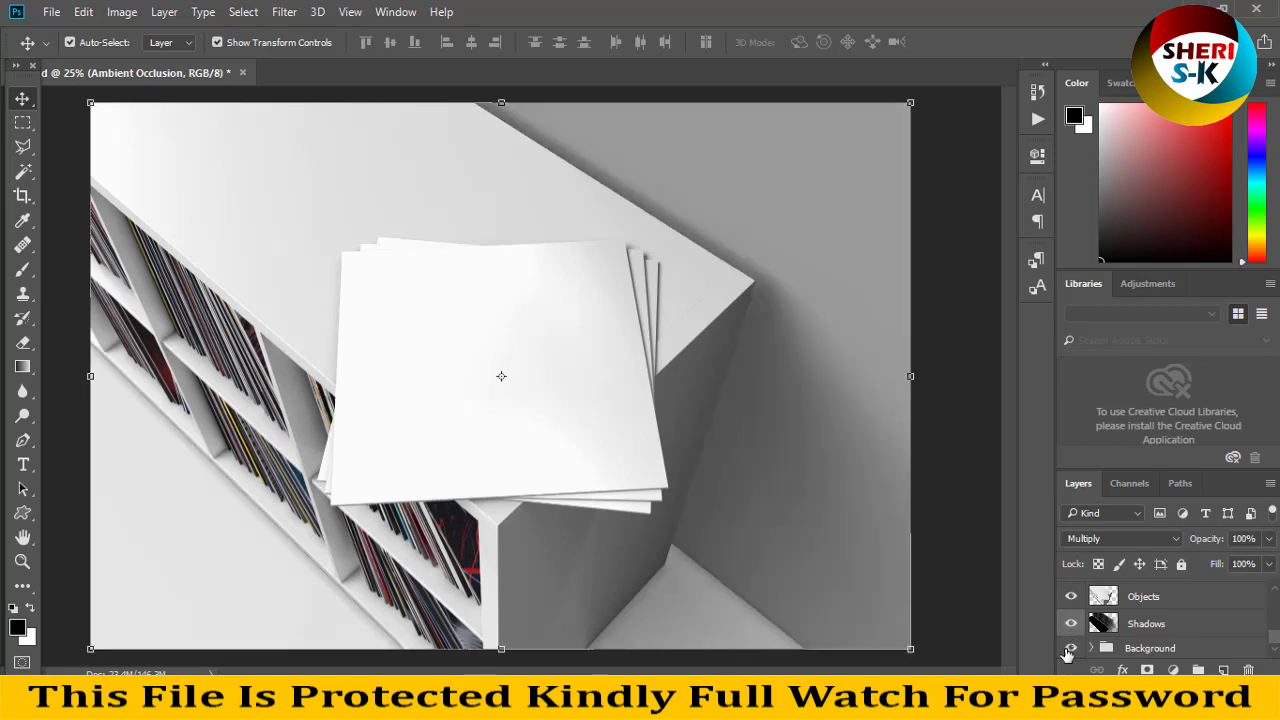